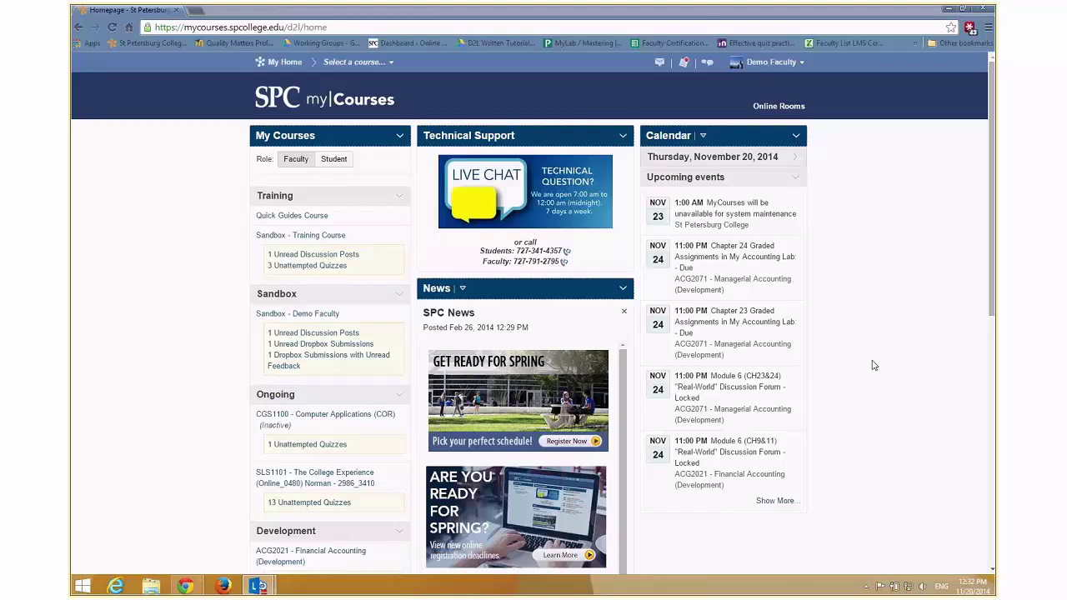
Browse the Sandbox - Training Course and Demo Faculty homepages, then go to the email Inbox from message alerts.
click(291, 237)
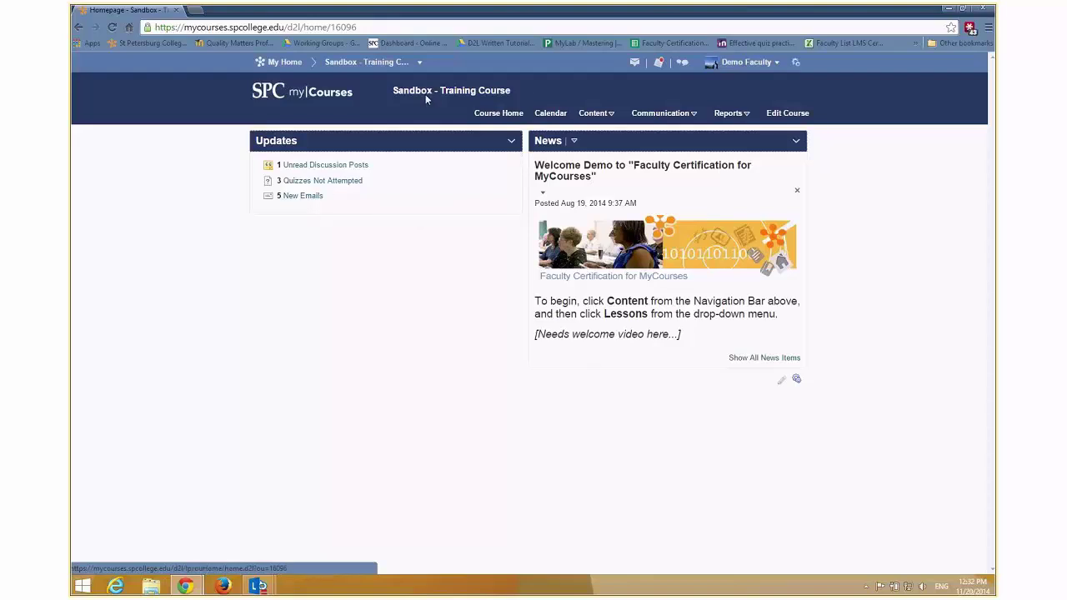
click(285, 64)
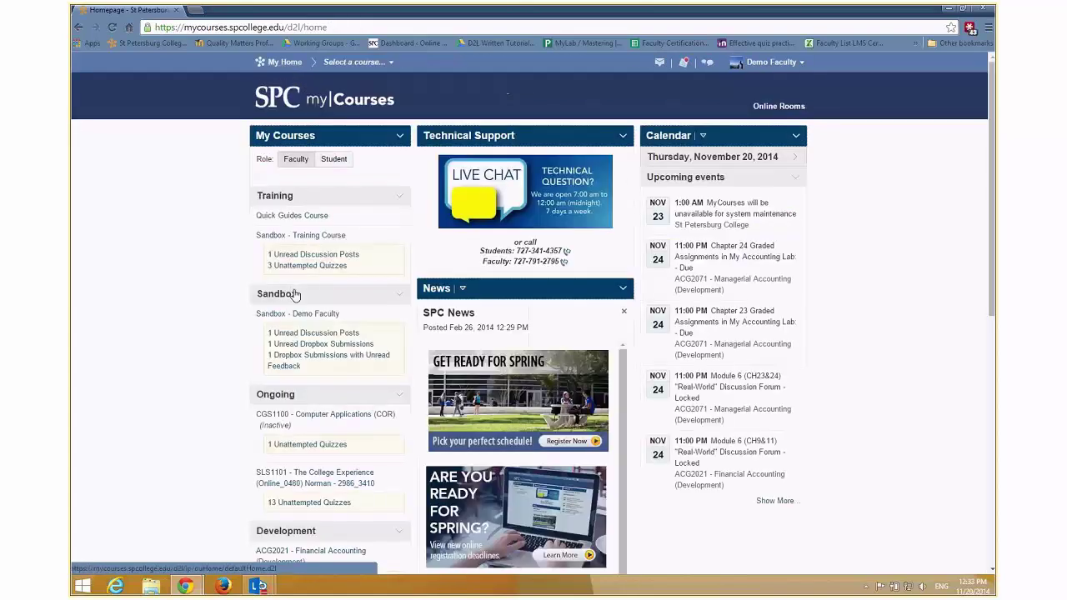
click(296, 313)
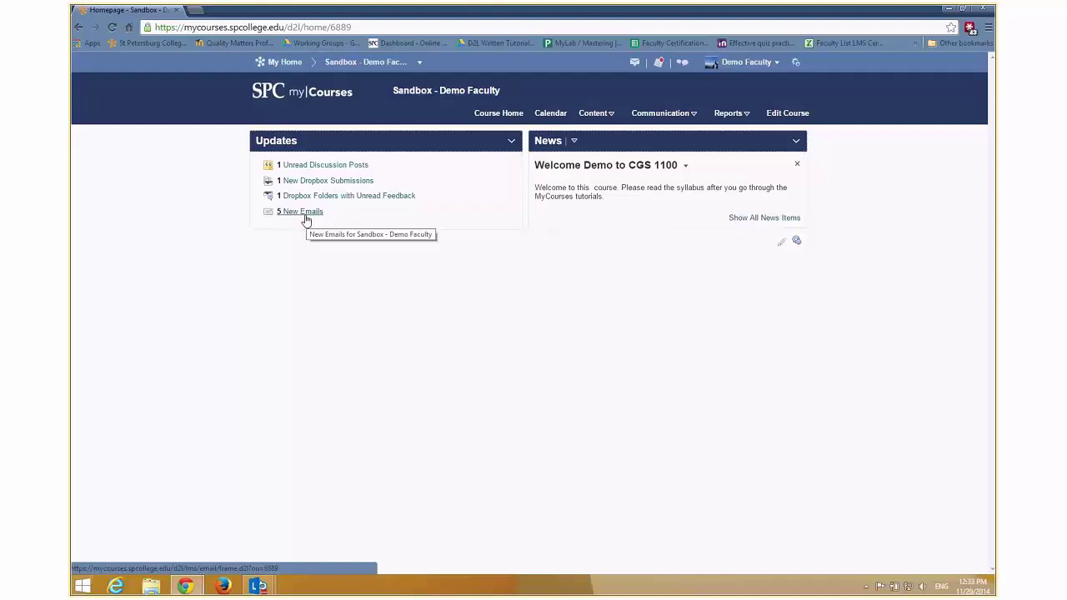
click(282, 62)
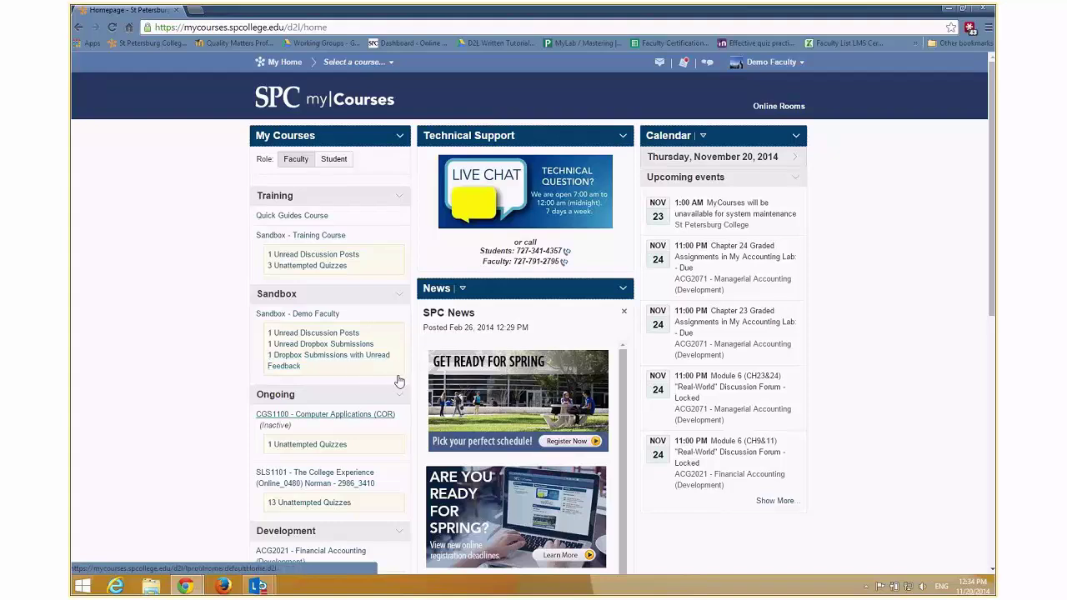
click(661, 64)
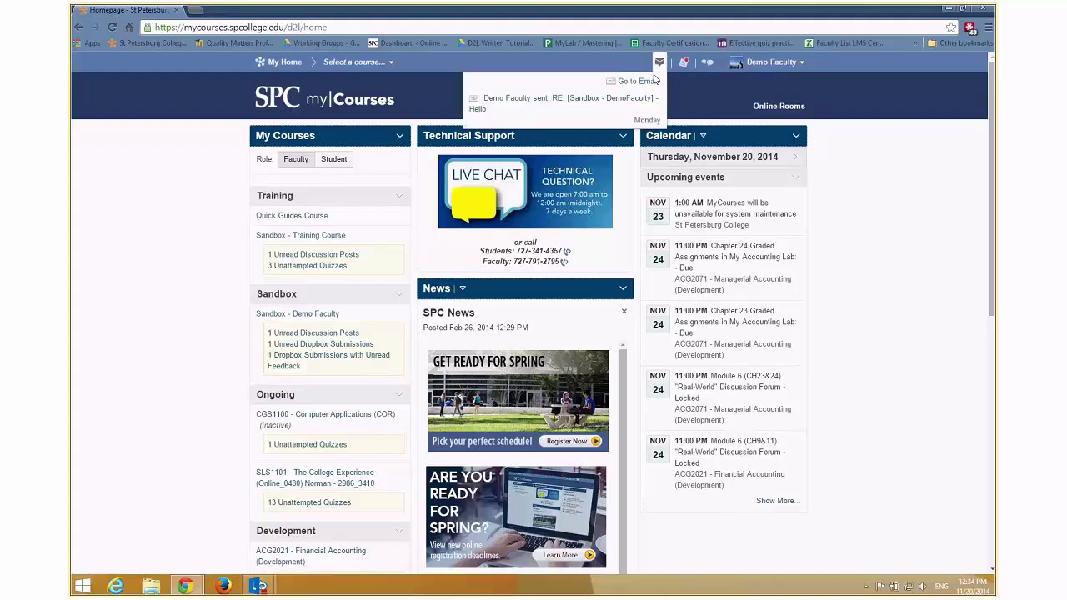
click(642, 81)
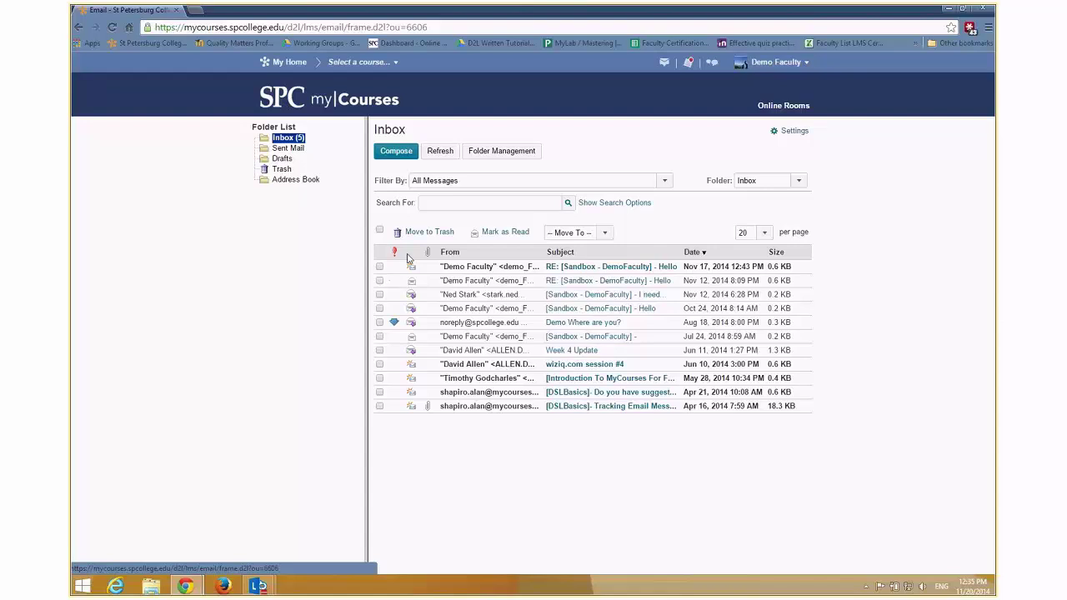
Create a top-level email folder named 0490 with no parent folder.
click(497, 155)
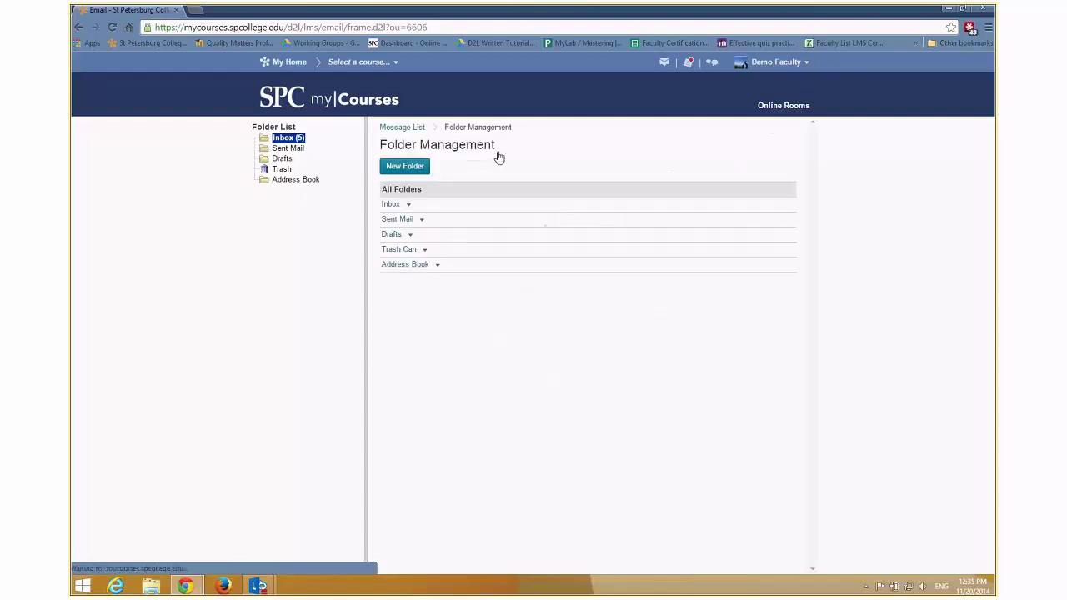
click(402, 167)
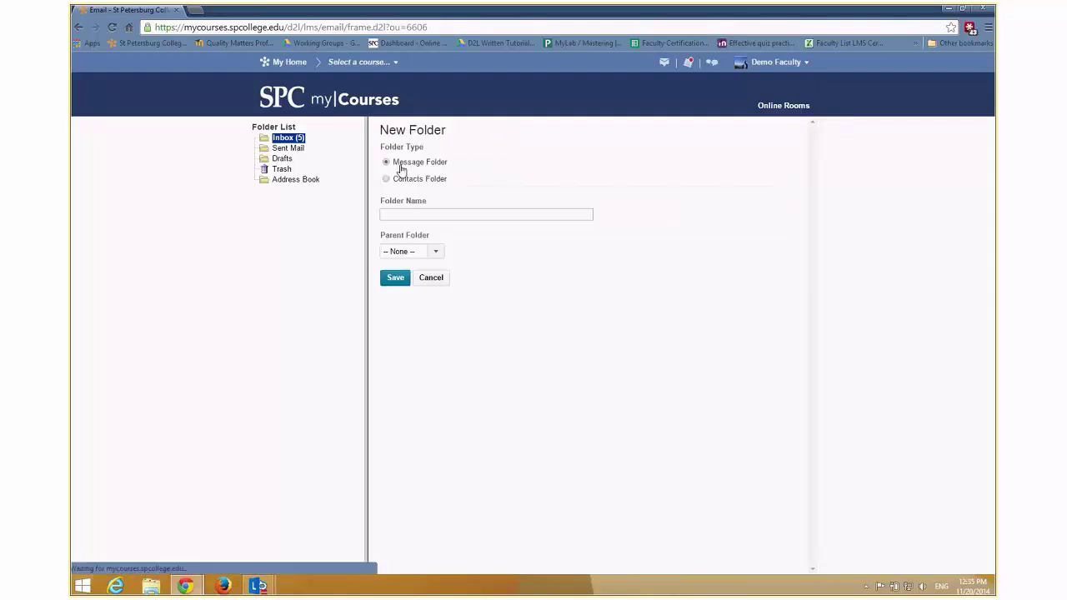
click(522, 214)
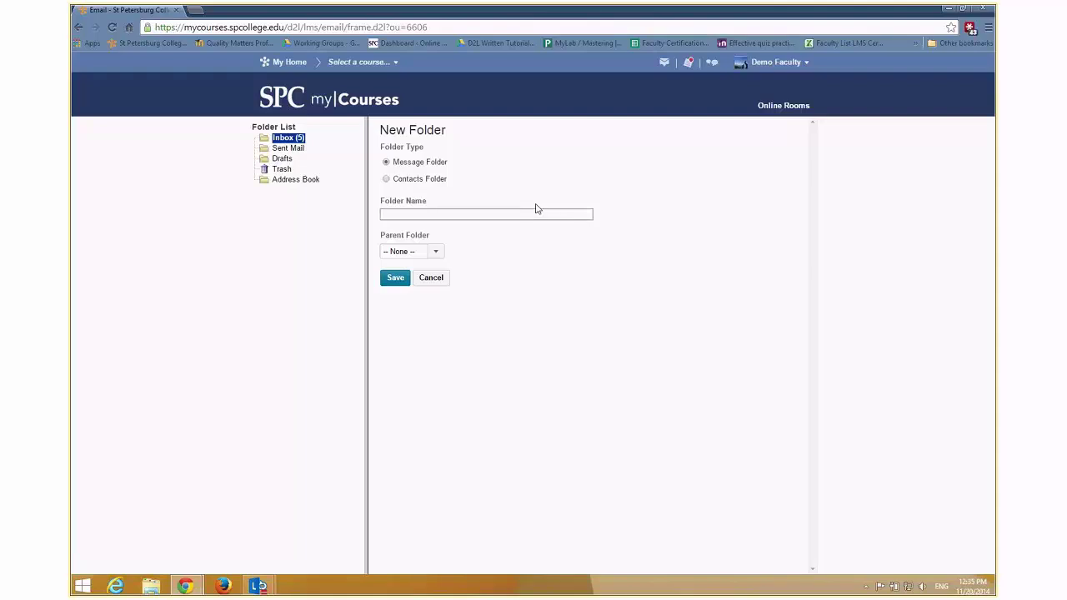
text(0490)
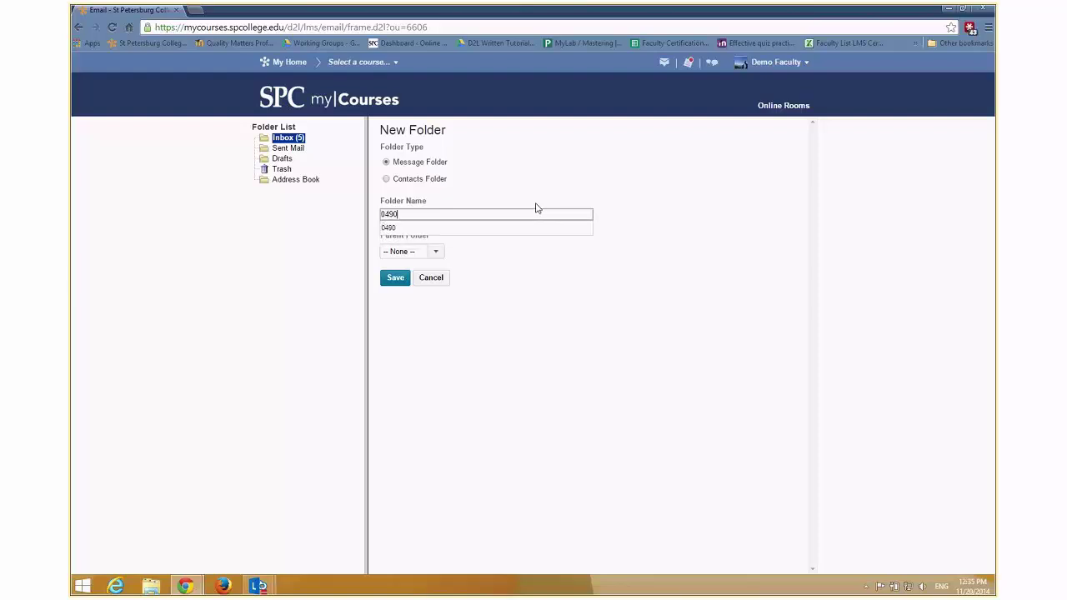
key(Escape)
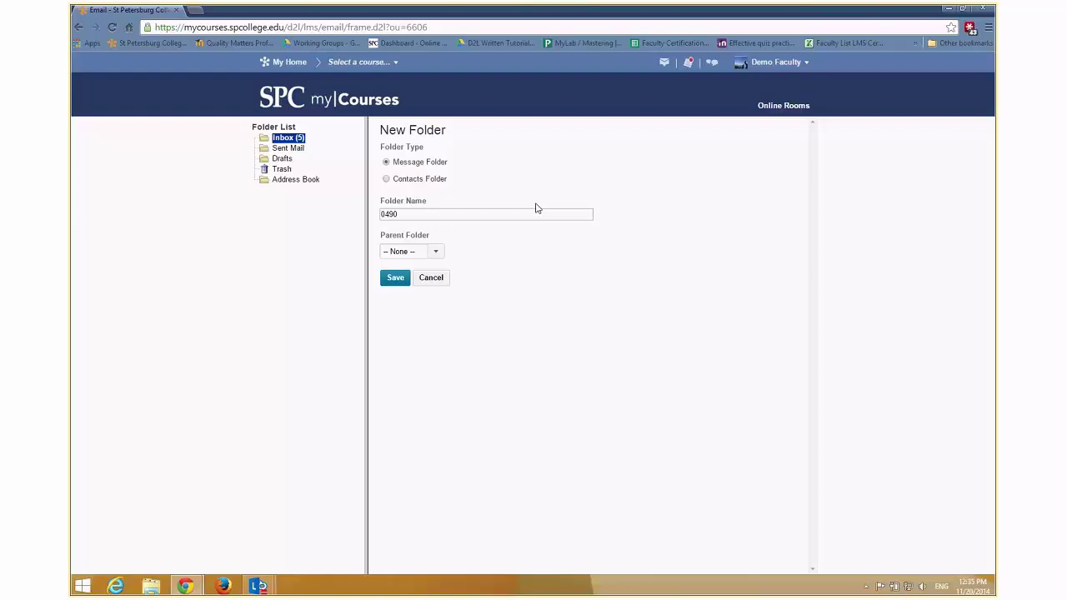
click(396, 279)
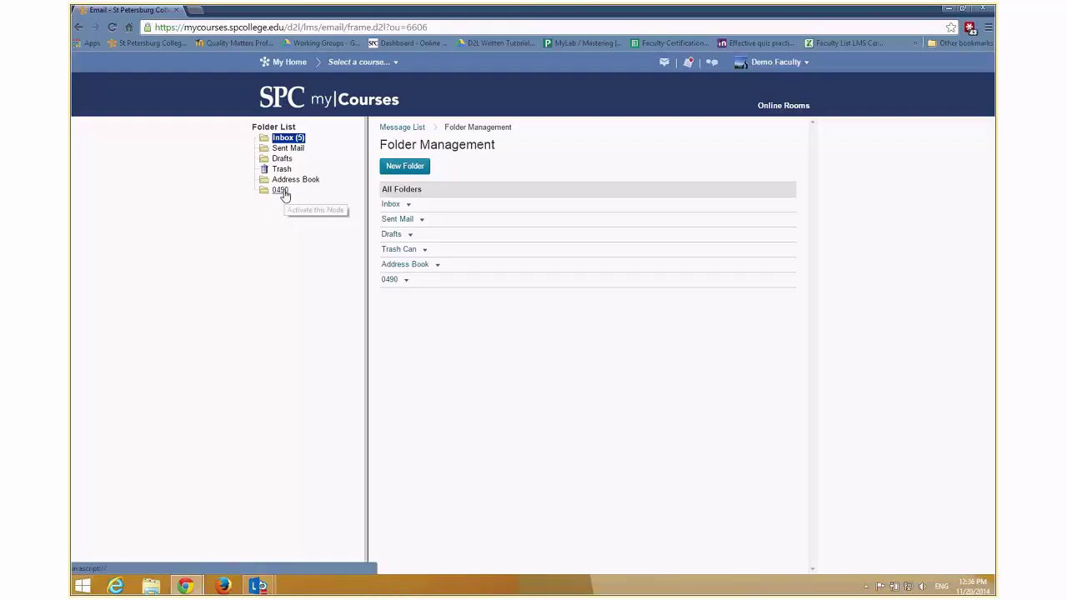
Create folder CGS1100-1234 with parent folder 0490, then expand 0490 in the Folder List.
click(404, 167)
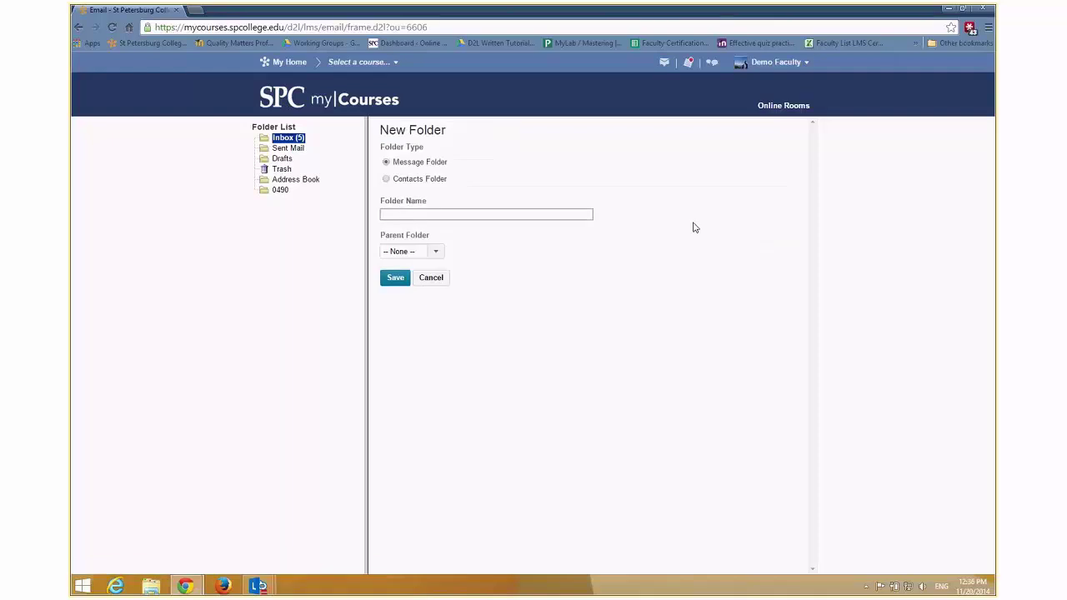
text(CGS11)
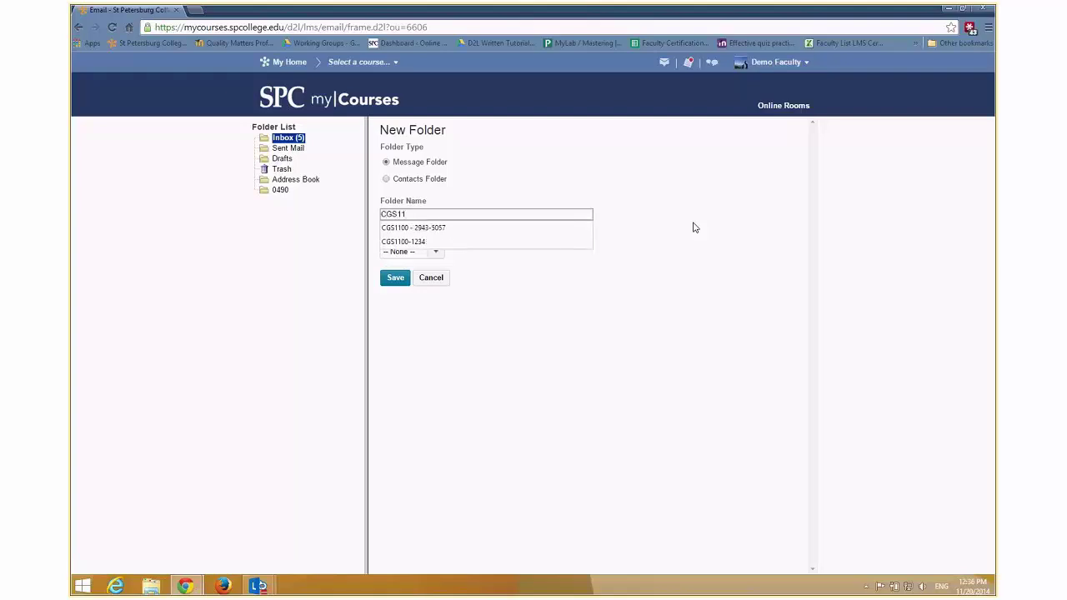
text(00-1234)
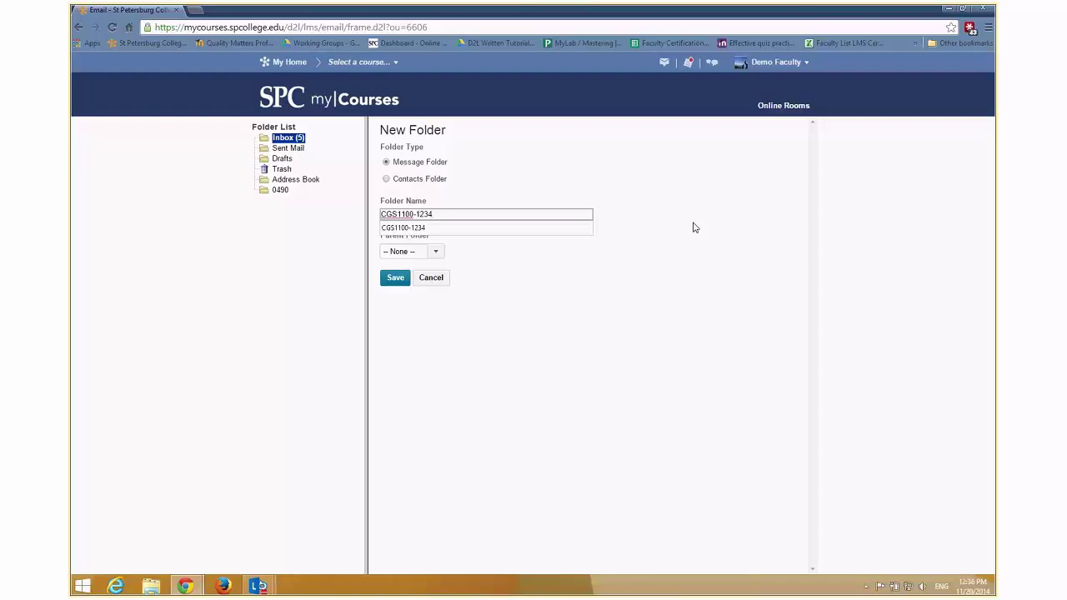
click(692, 227)
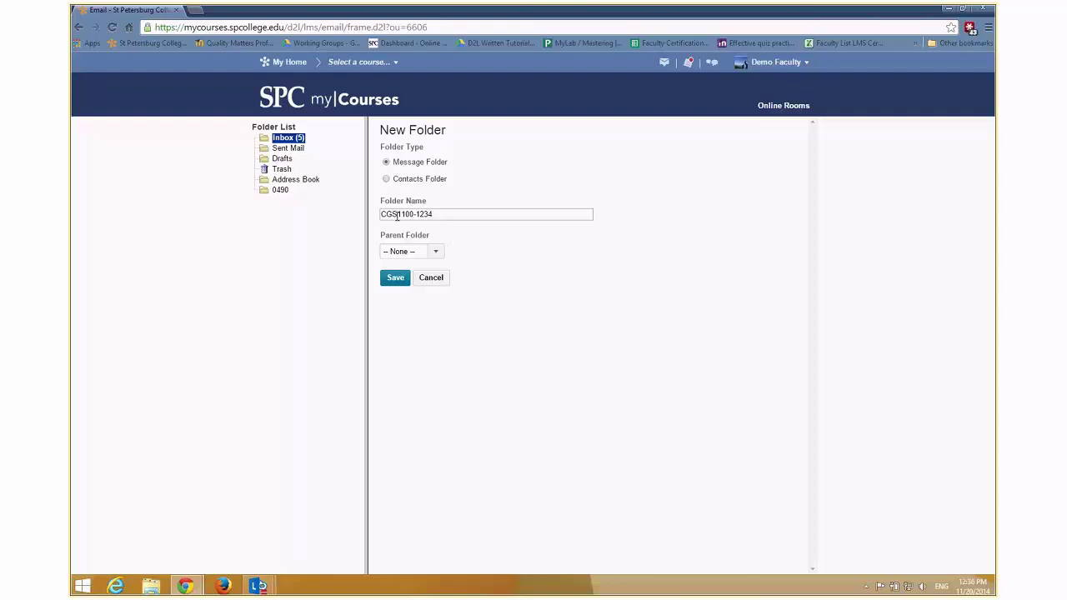
click(437, 254)
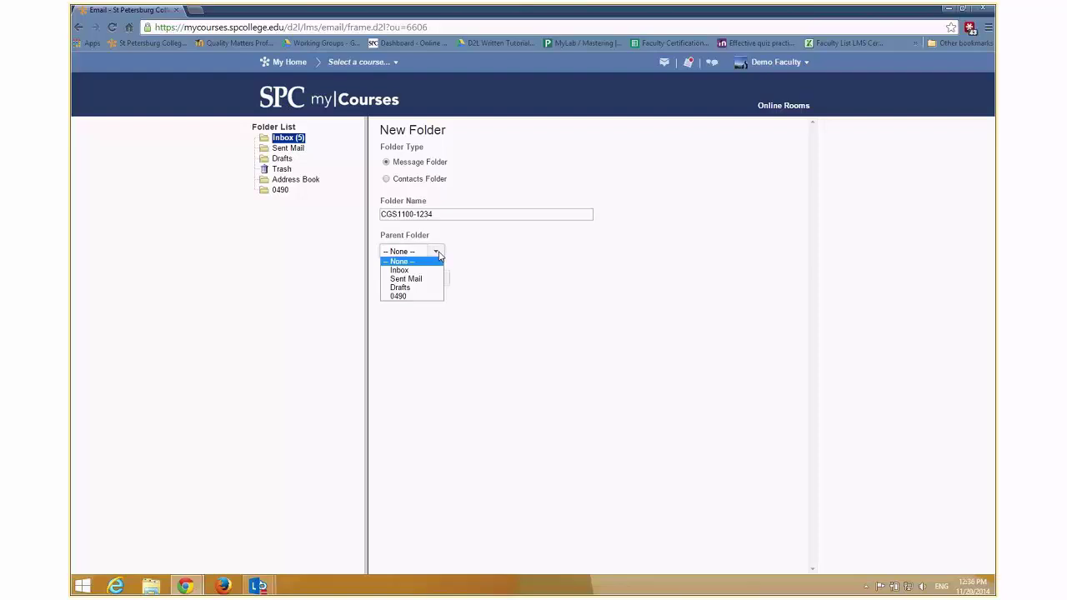
click(433, 296)
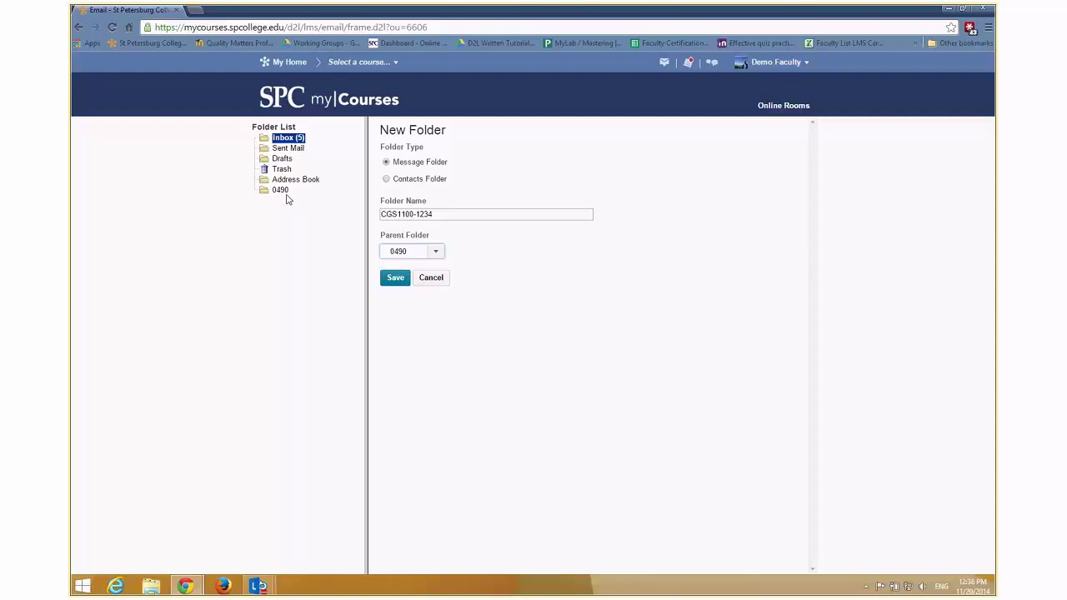
click(395, 279)
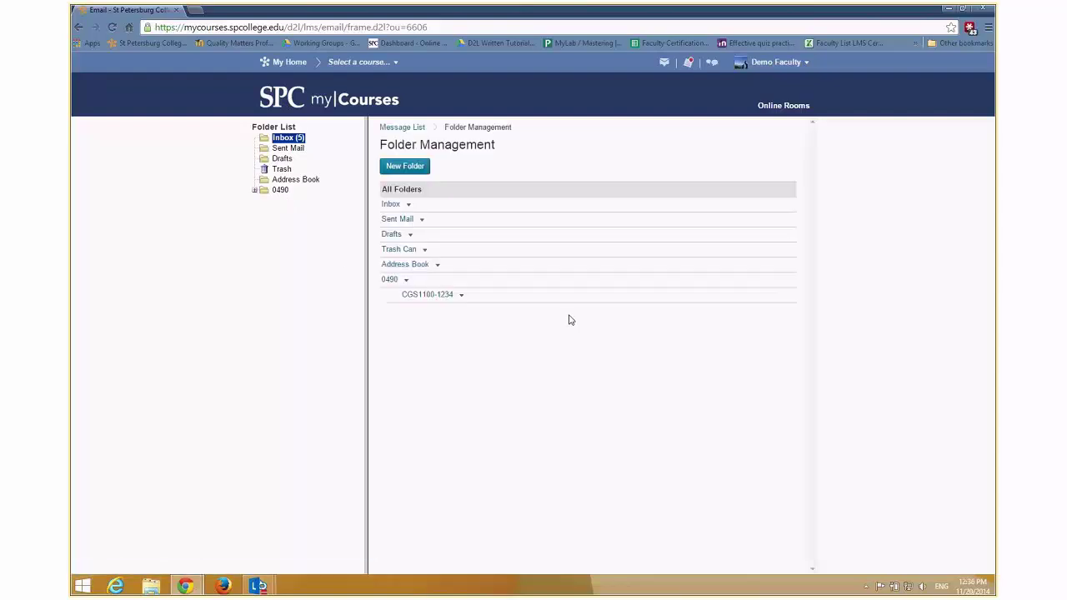
click(255, 191)
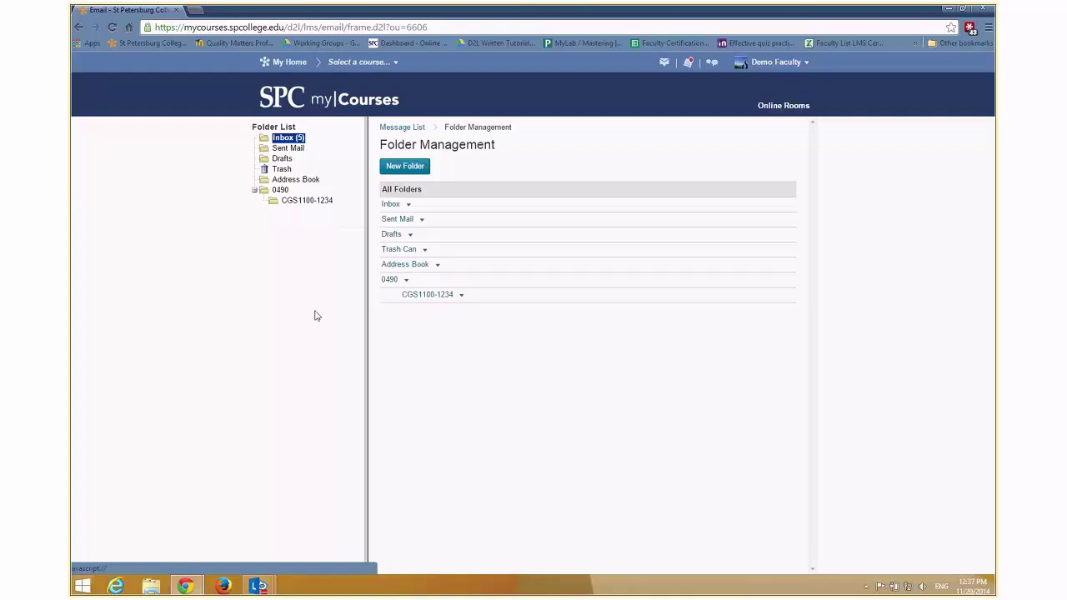
Create folder CGS1100-3456 with 0490 as its parent folder.
click(406, 166)
click(409, 209)
text(CGS1100)
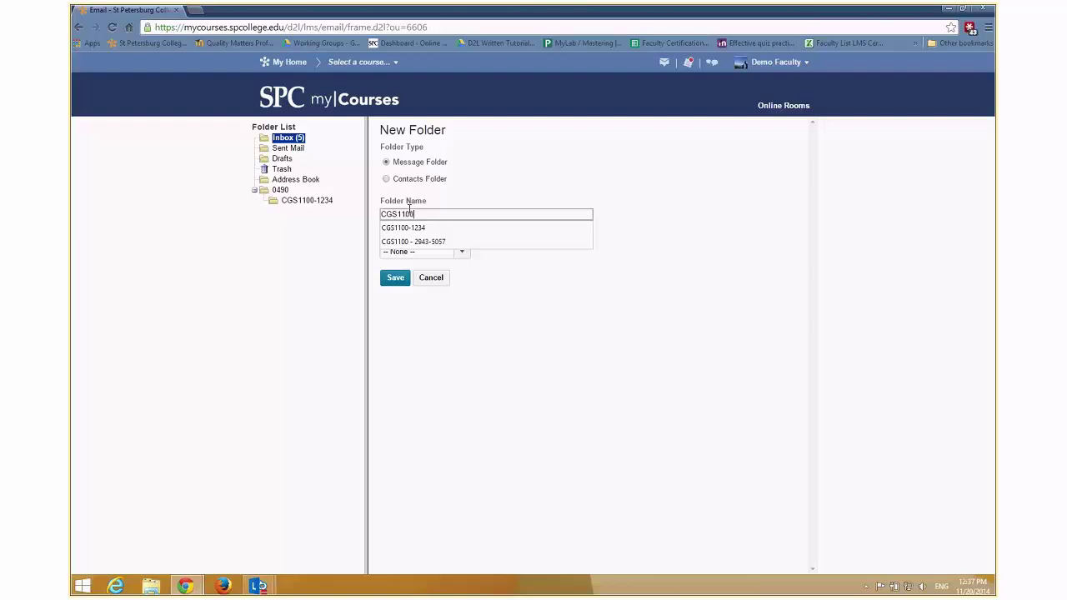
text(-34567)
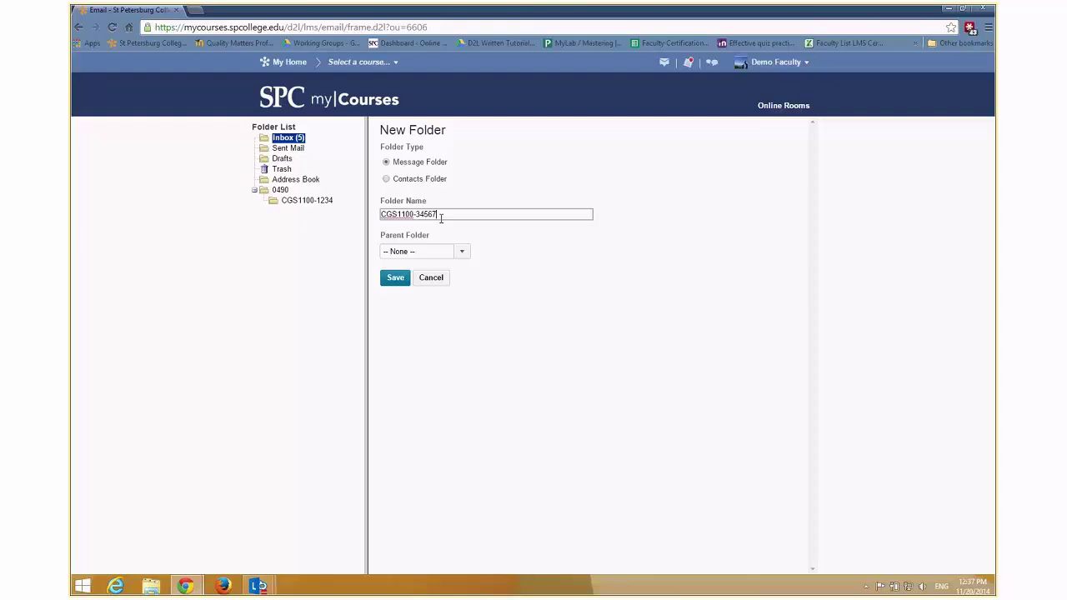
key(BackSpace)
click(461, 251)
click(449, 289)
click(459, 252)
click(454, 297)
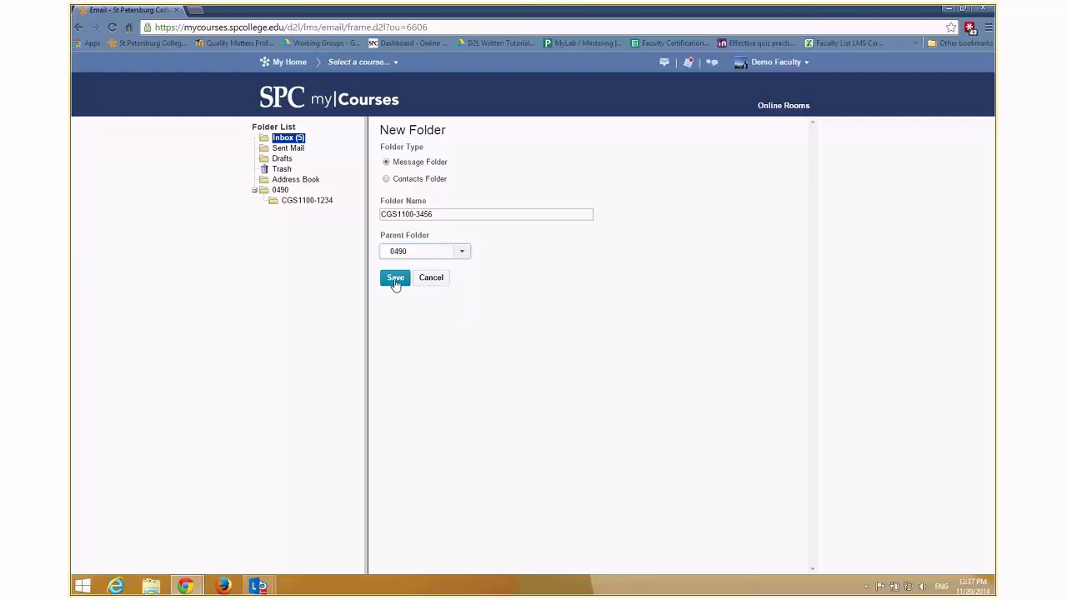
click(395, 278)
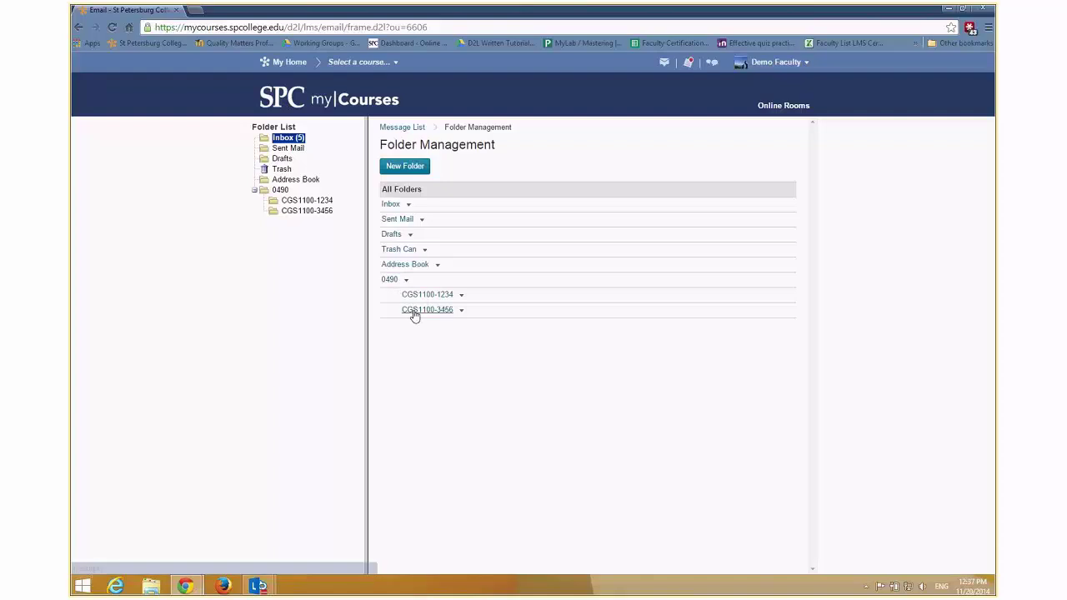
Open the student's 'I need help!' message, enlarge its preview, and send the reply 'Great job'.
click(402, 129)
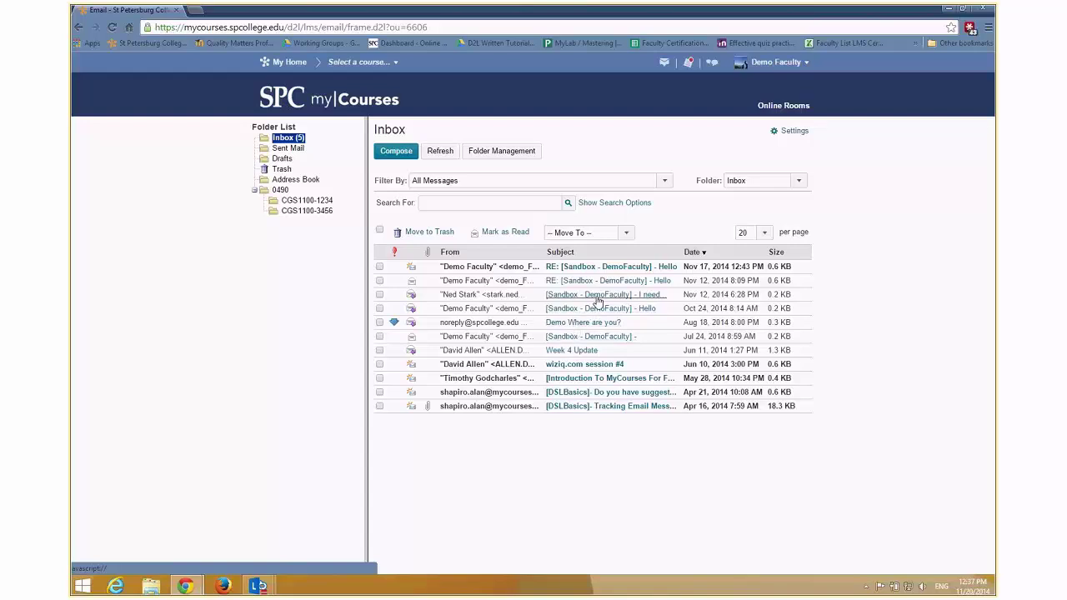
click(598, 296)
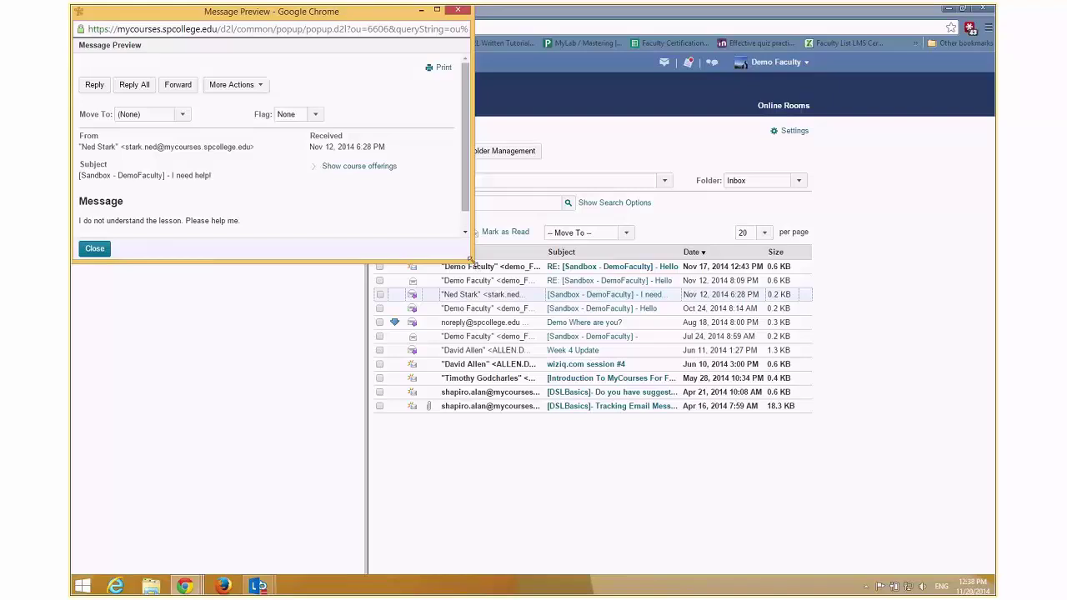
drag(474, 263, 552, 368)
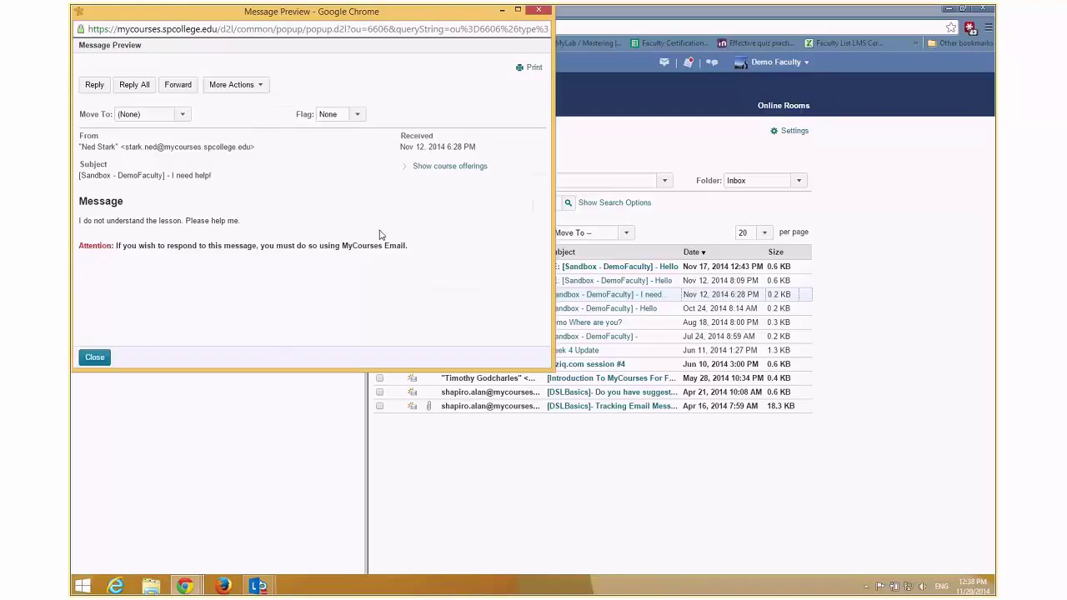
click(94, 85)
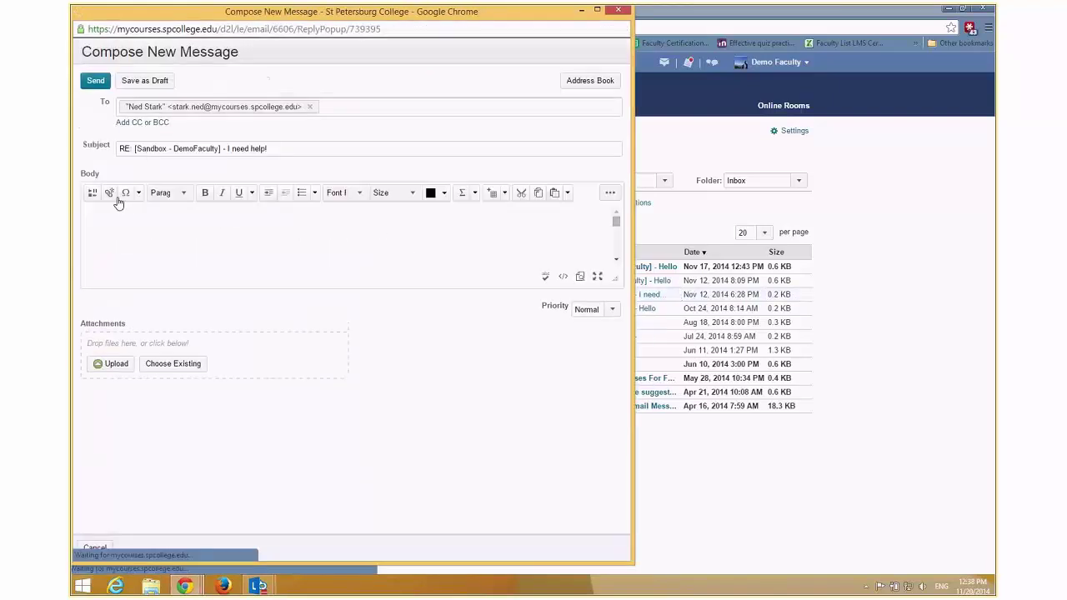
text(Great job)
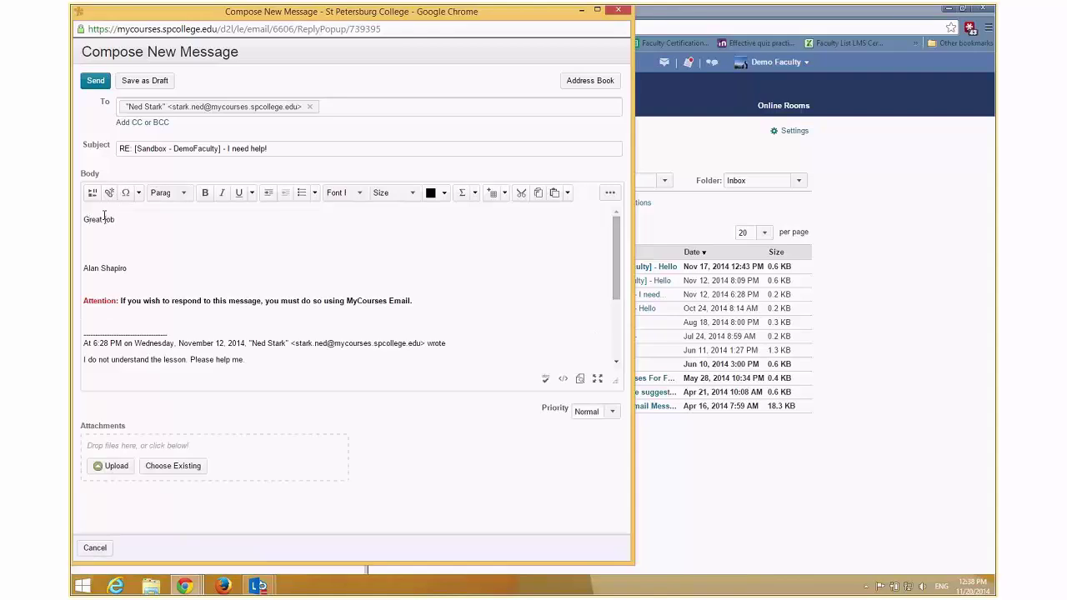
click(100, 82)
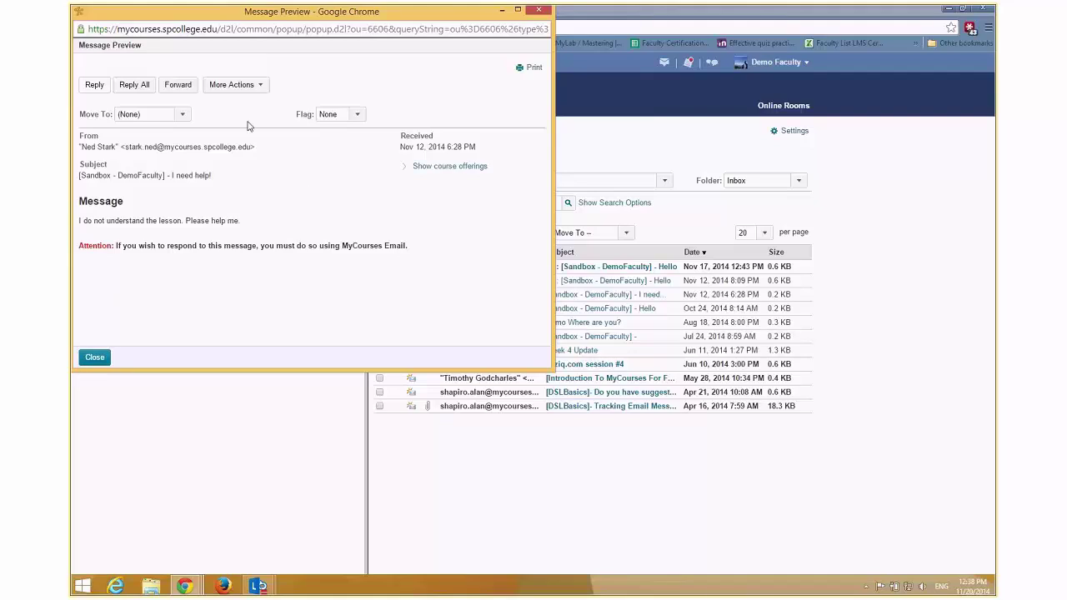
Move the 'I need help!' message into CGS1100-1234, close the confirmation, and return to the Inbox.
click(180, 114)
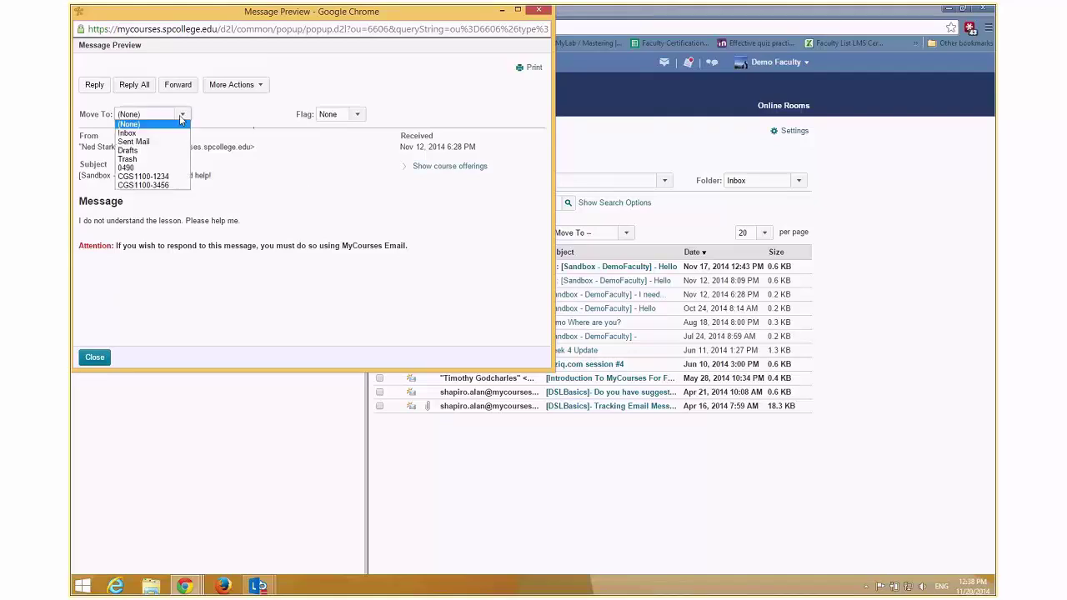
click(165, 177)
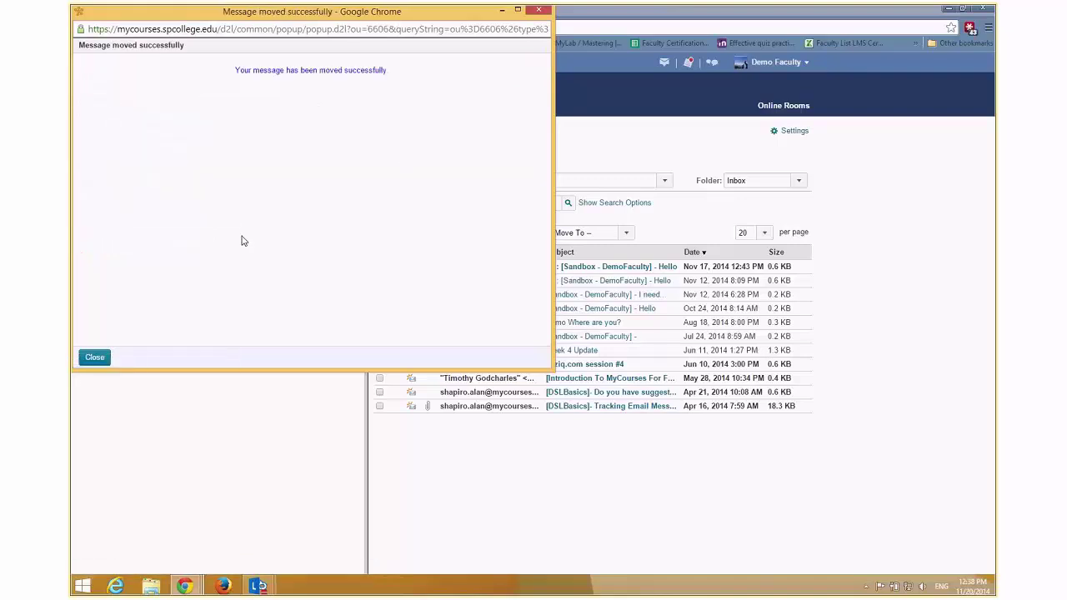
click(94, 357)
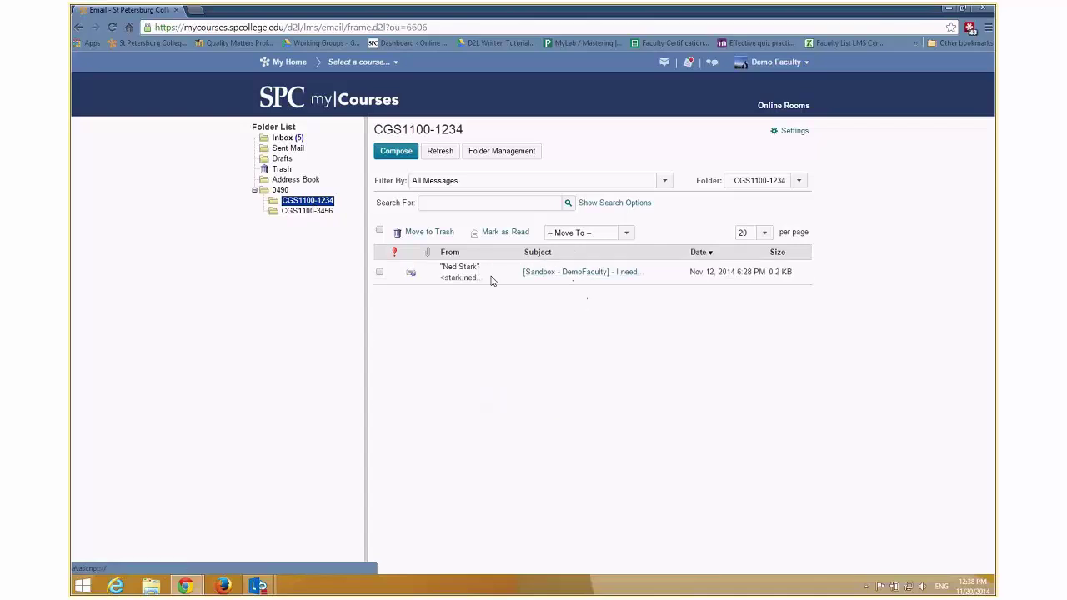
click(286, 138)
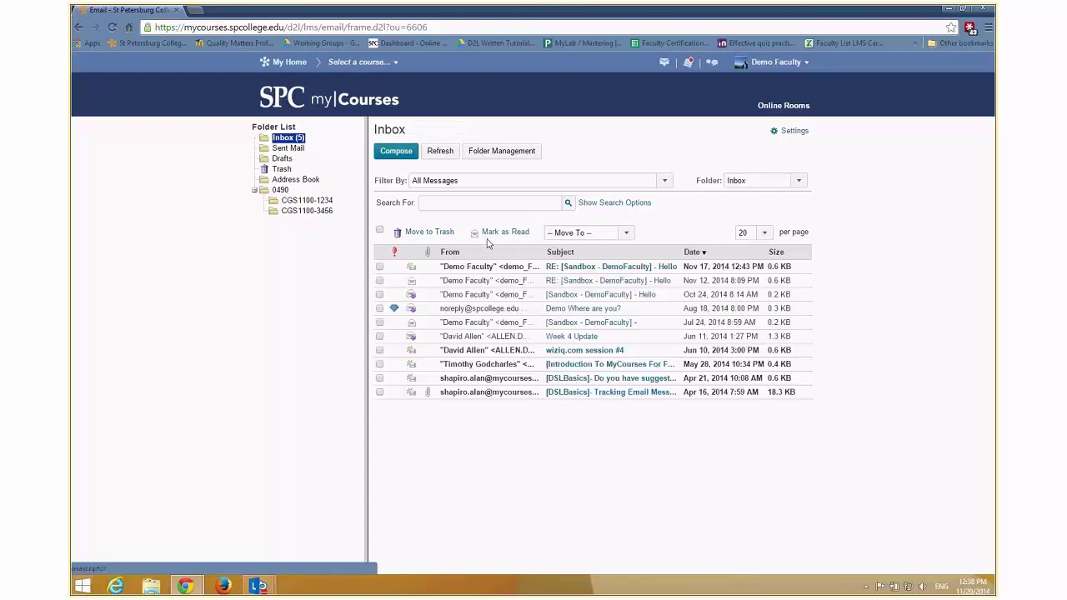
Open the Jul 24 Sandbox - DemoFaculty message and send the reply 'hello'.
click(584, 351)
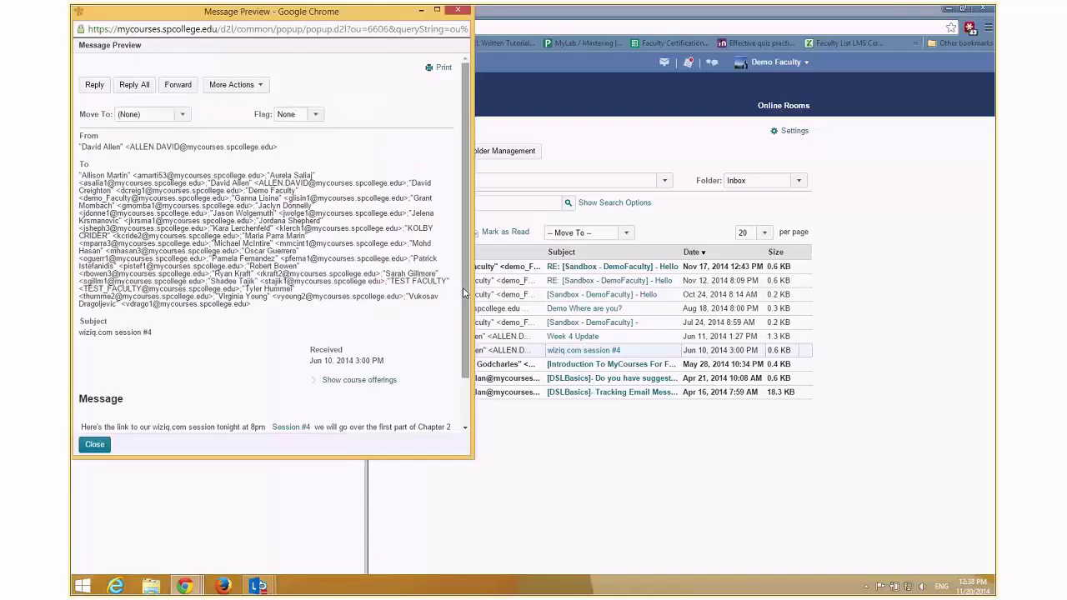
click(464, 27)
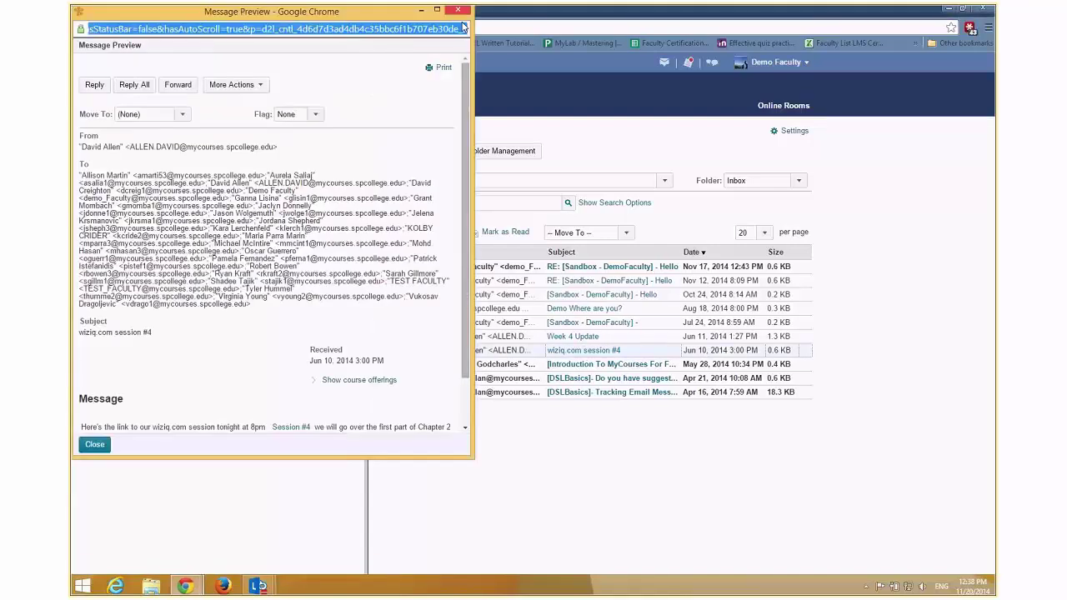
click(544, 351)
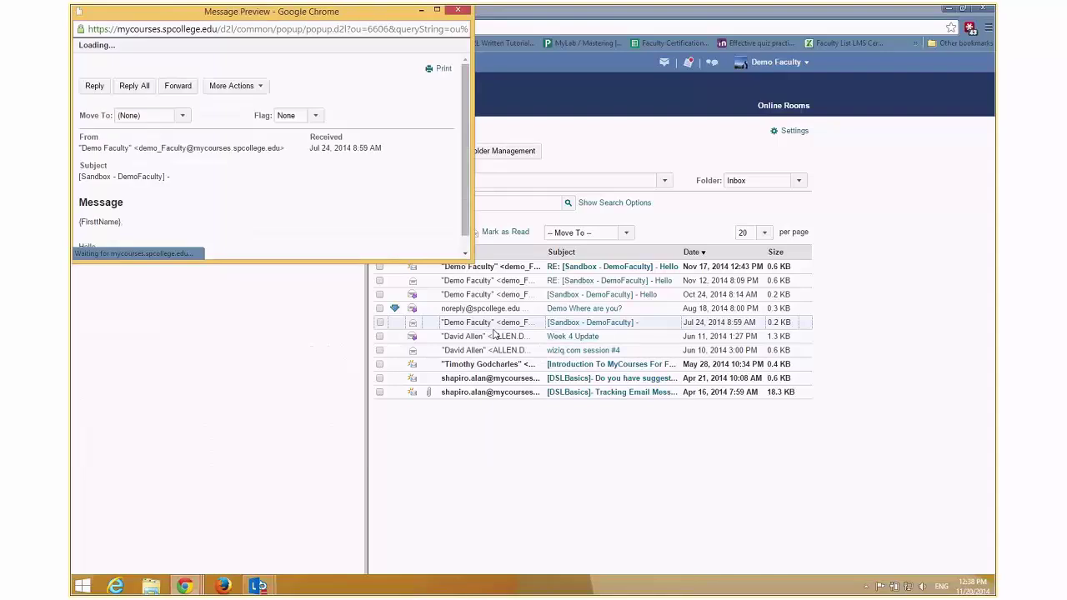
drag(472, 260, 528, 352)
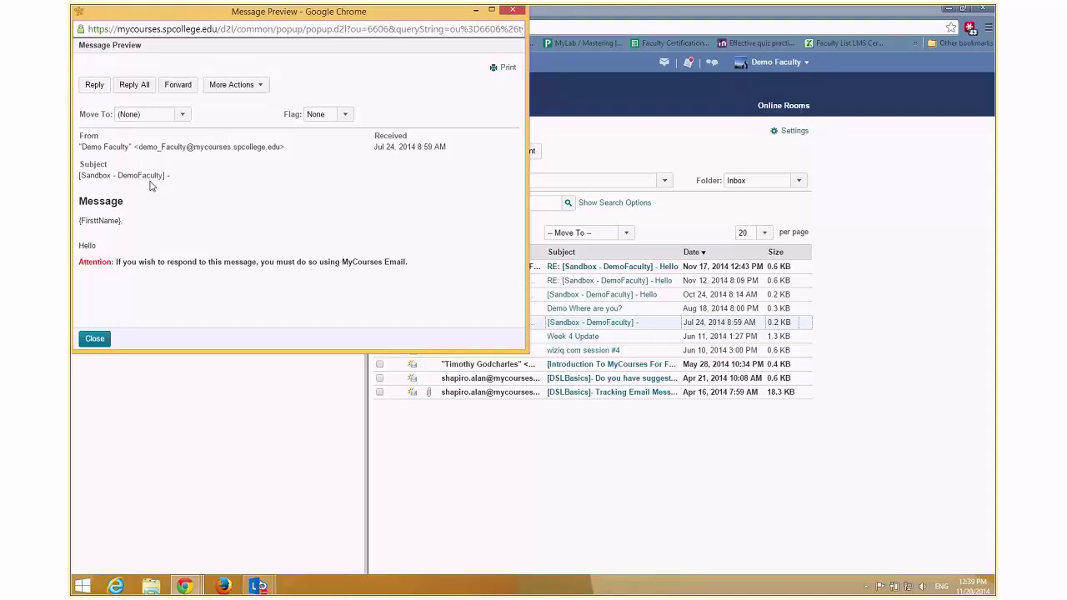
click(94, 86)
text(hello)
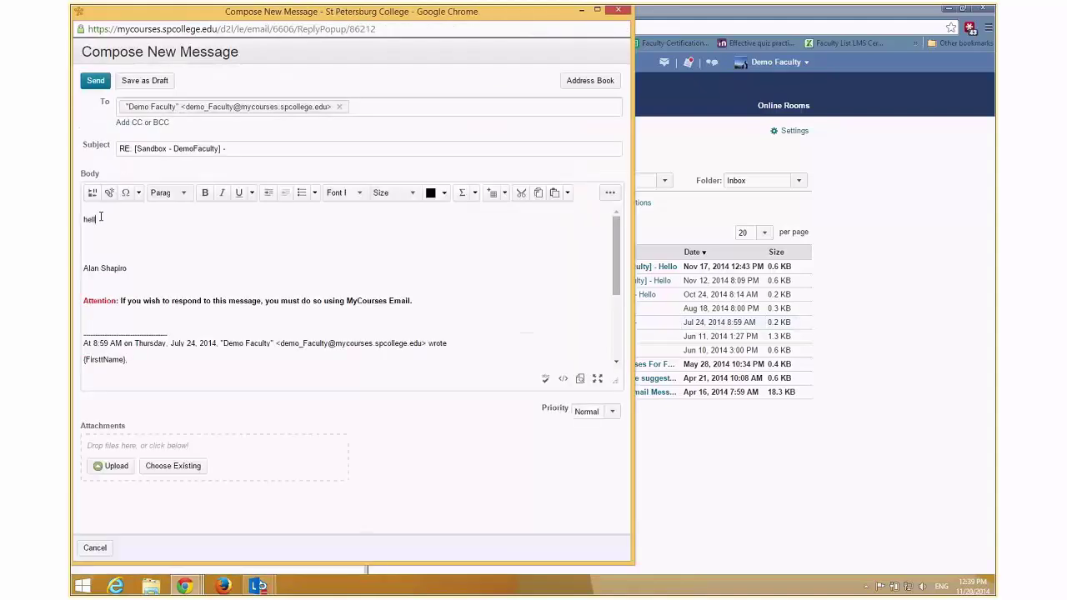
click(97, 84)
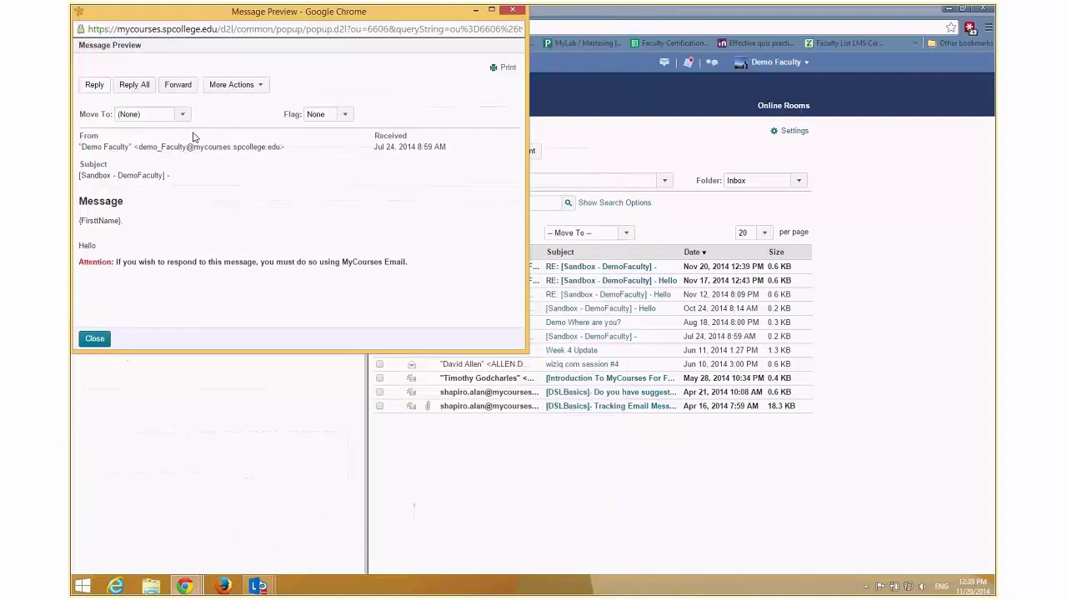
Move that message into the CGS1100-3456 folder and close the confirmation.
click(179, 114)
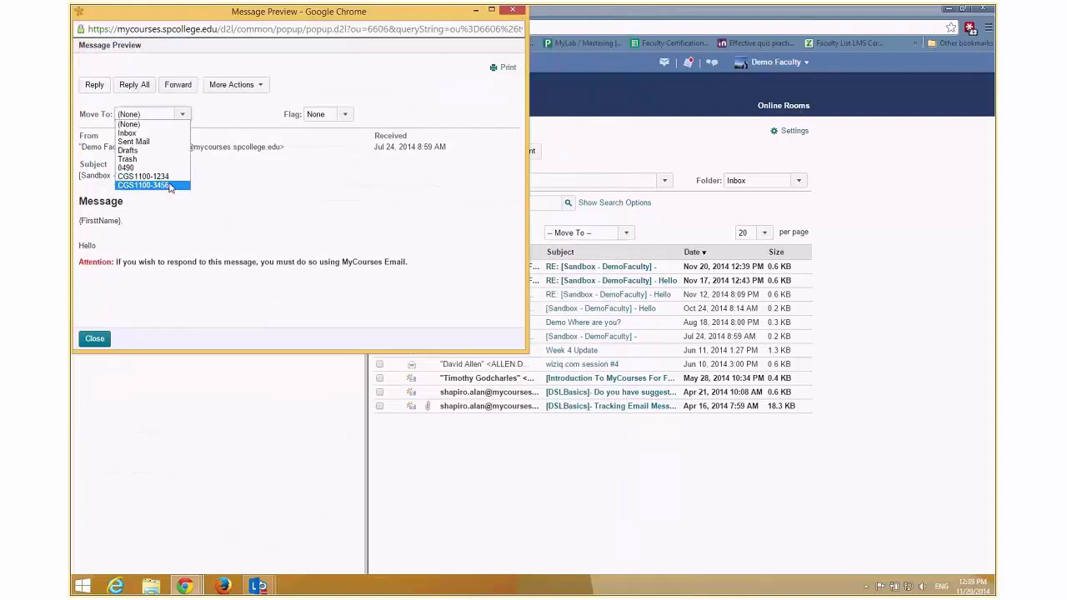
click(142, 182)
click(95, 340)
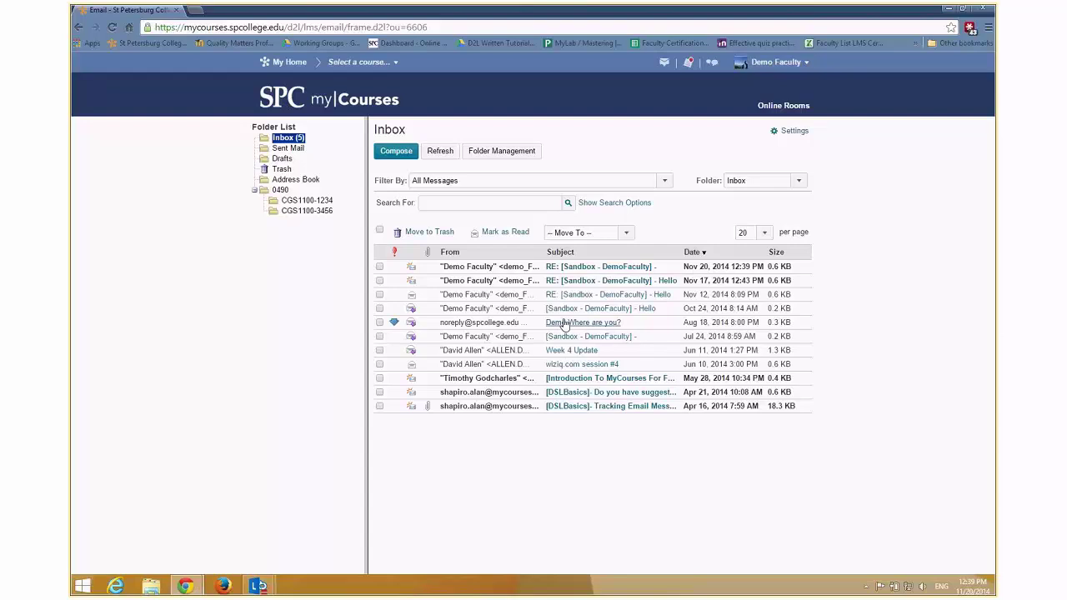
Check the Nov 12 Hello, Oct 24 Hello and Week 4 Update messages and move them to a course folder.
click(379, 295)
click(380, 309)
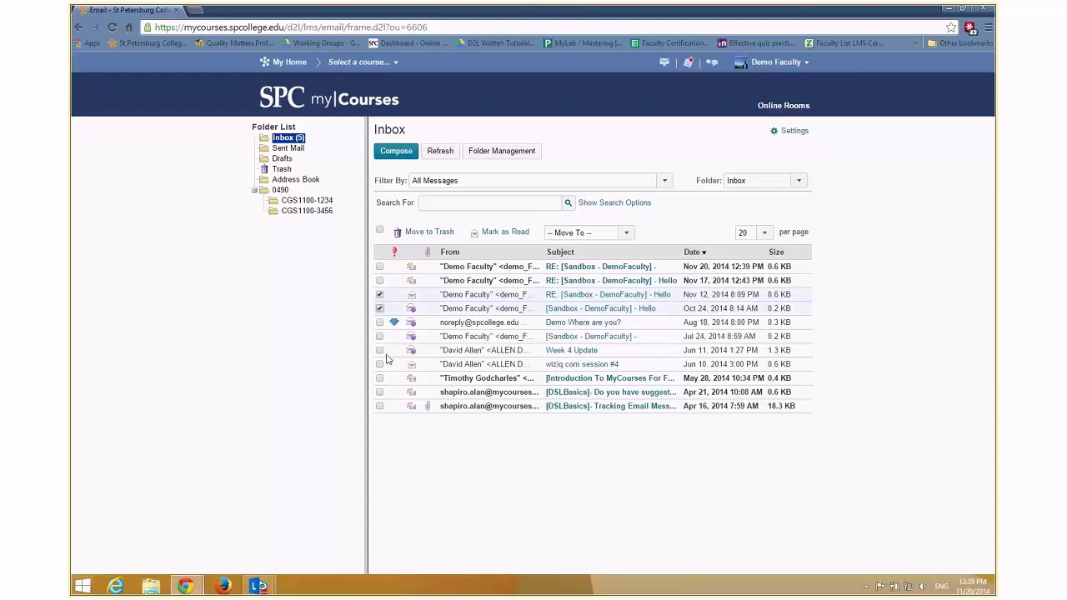
click(379, 350)
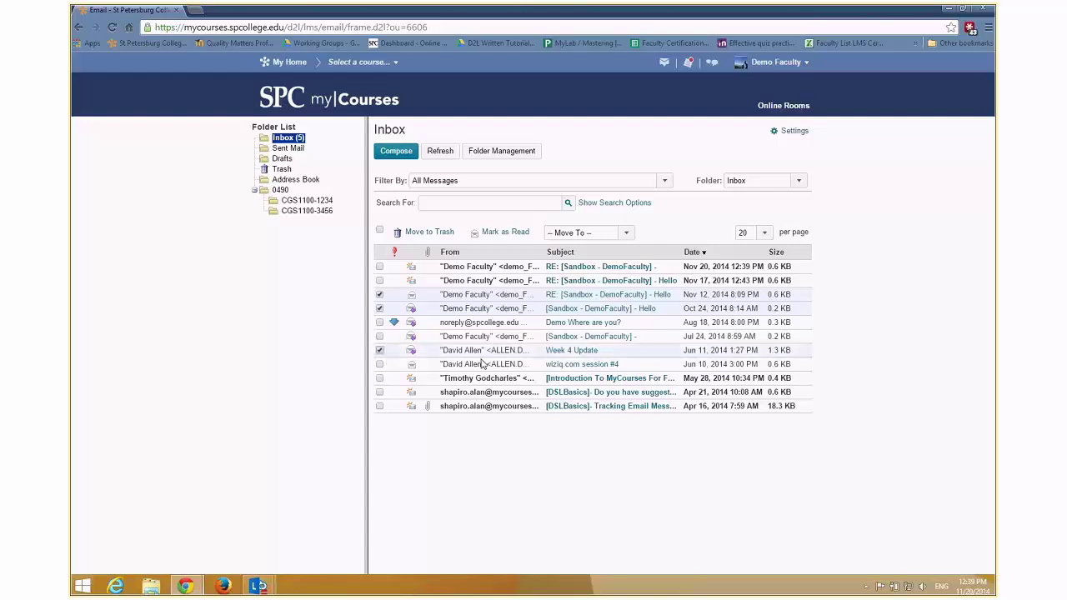
click(588, 233)
click(588, 298)
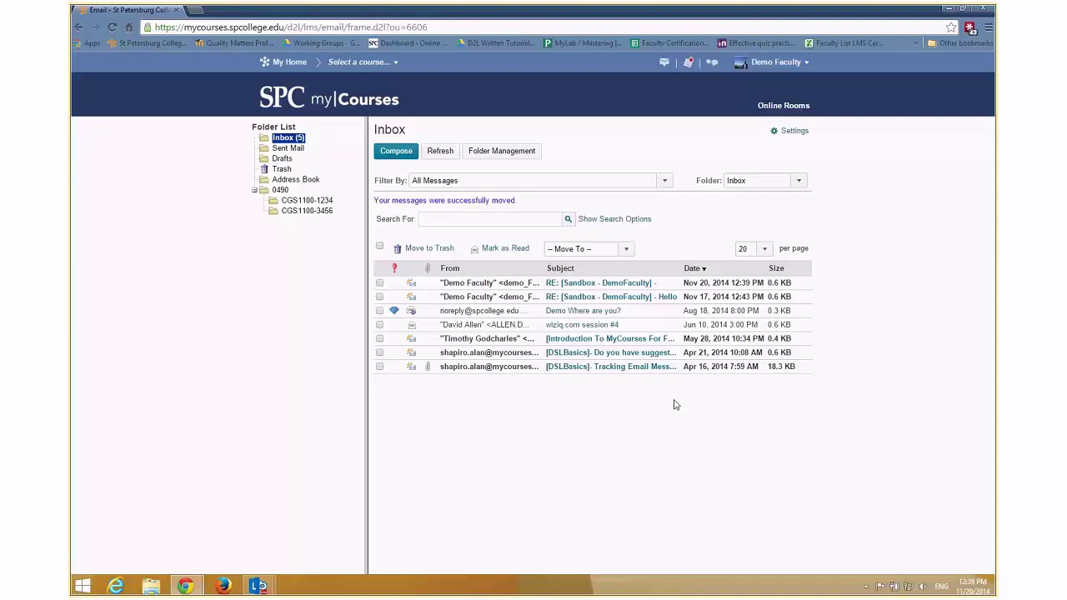
Create a new top-level email folder named 0495.
click(506, 150)
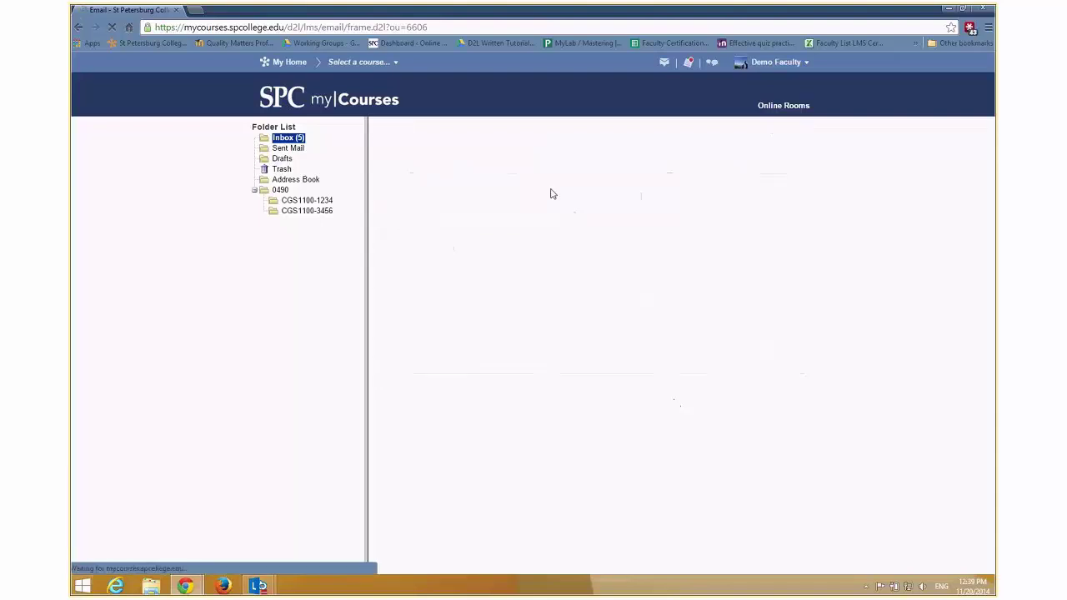
click(412, 168)
click(412, 216)
text(0495)
click(488, 229)
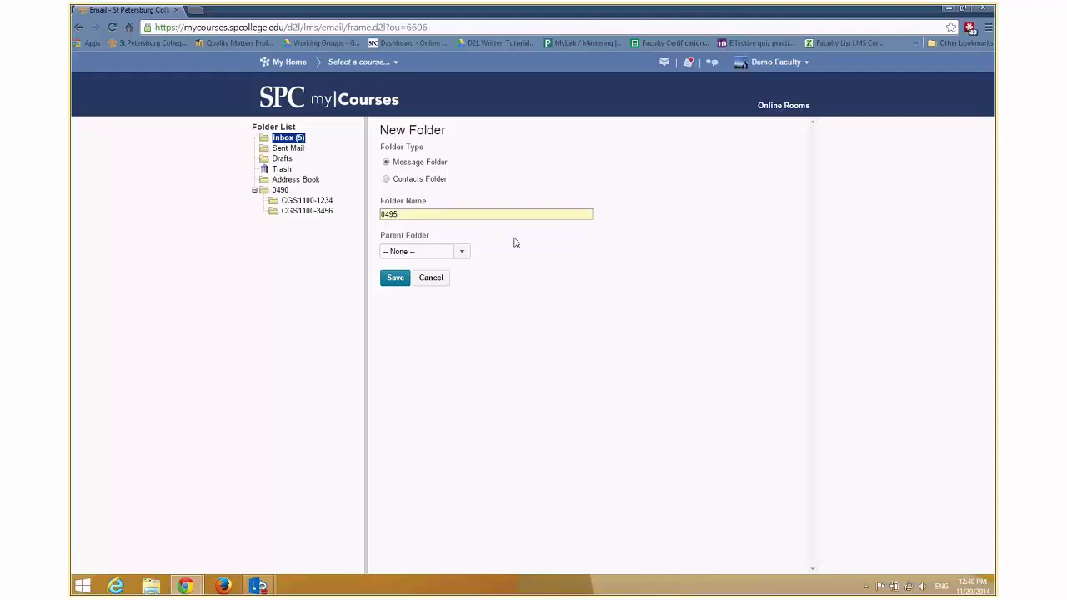
click(391, 277)
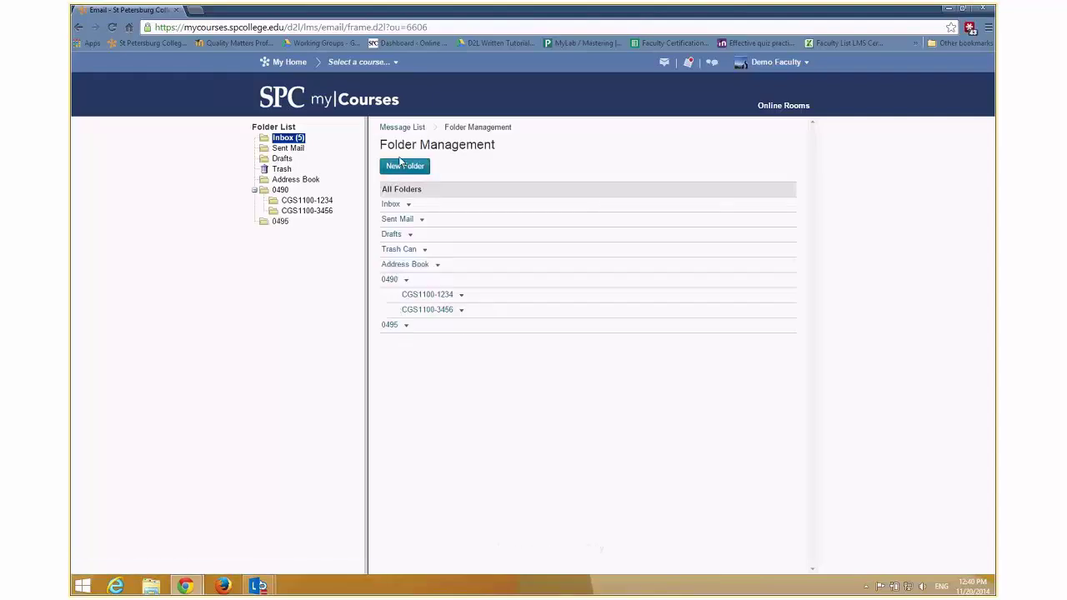
Create subfolder CGS1100-6789 under 0495, then return to the Inbox.
click(399, 168)
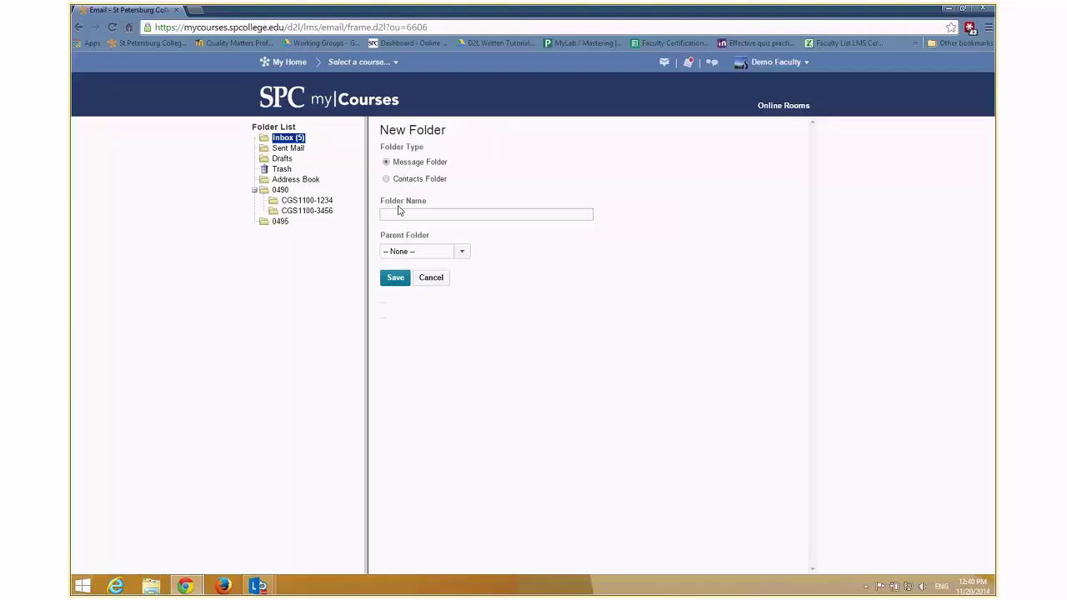
click(462, 212)
text(CGS)
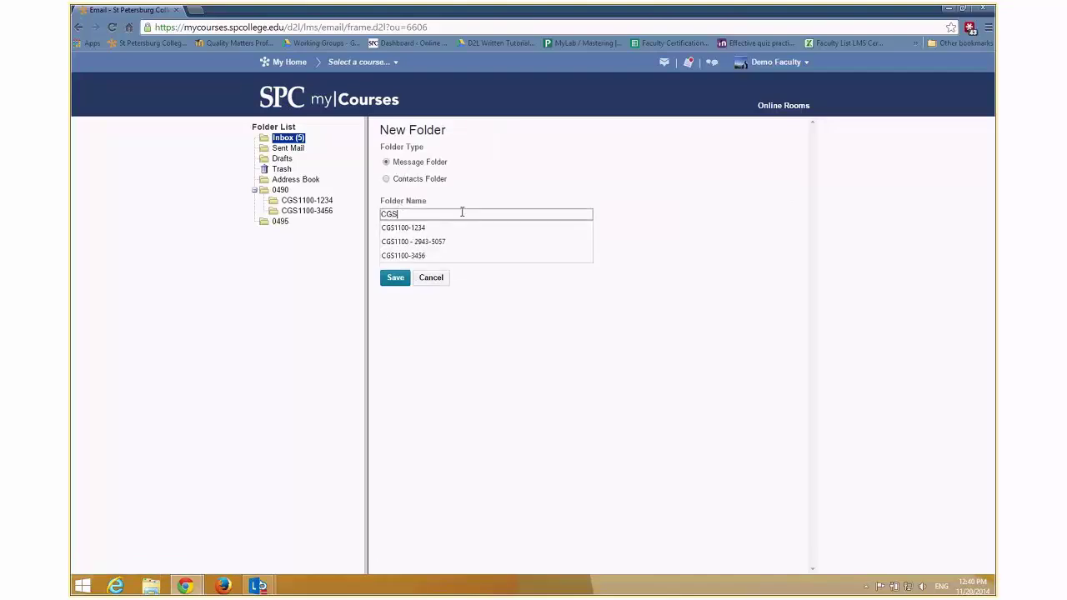
key(Down)
key(Up)
text(1100-6789)
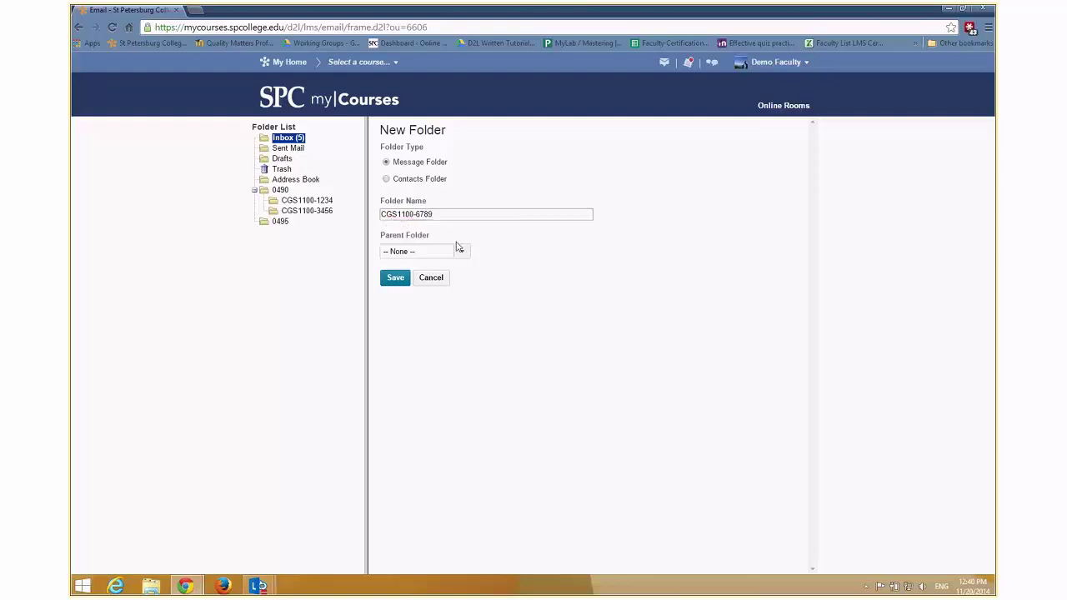
click(458, 251)
click(448, 322)
click(402, 277)
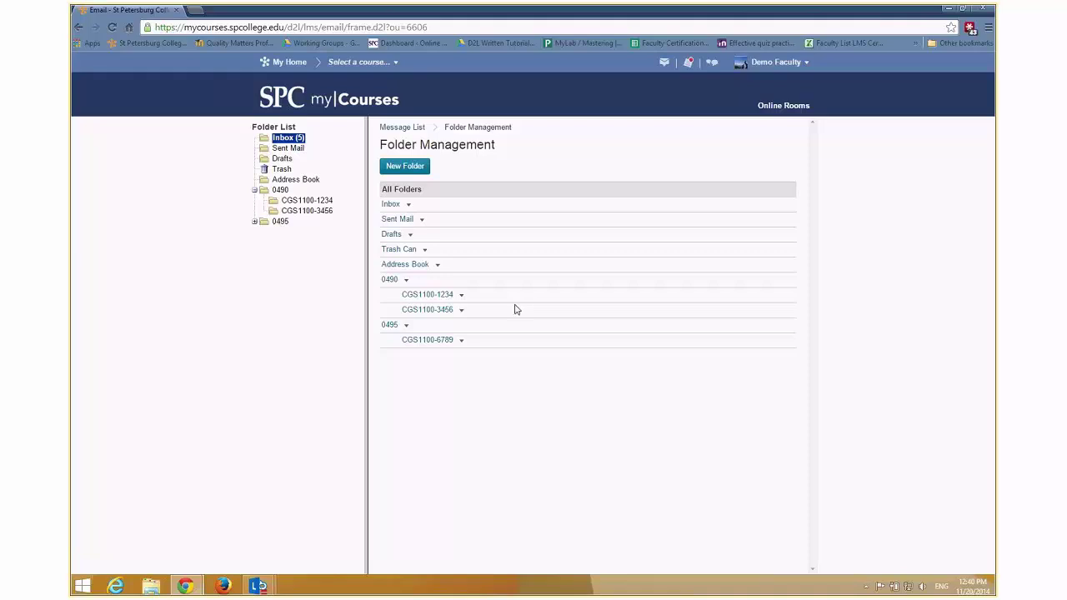
click(284, 139)
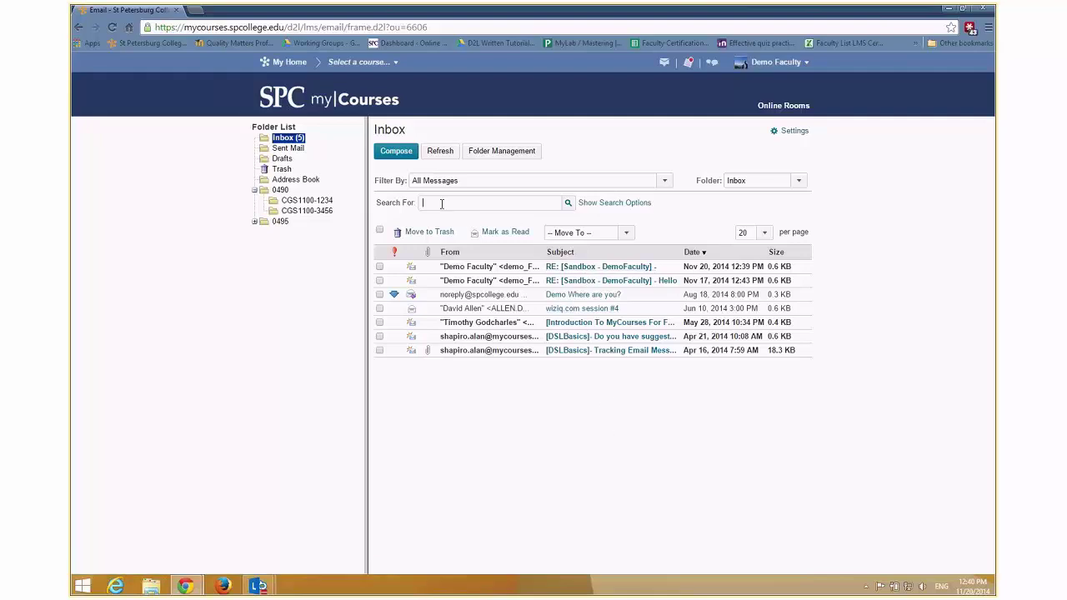
Keep the filter on All Messages, then open the CGS1100-1234 folder under 0490.
click(666, 181)
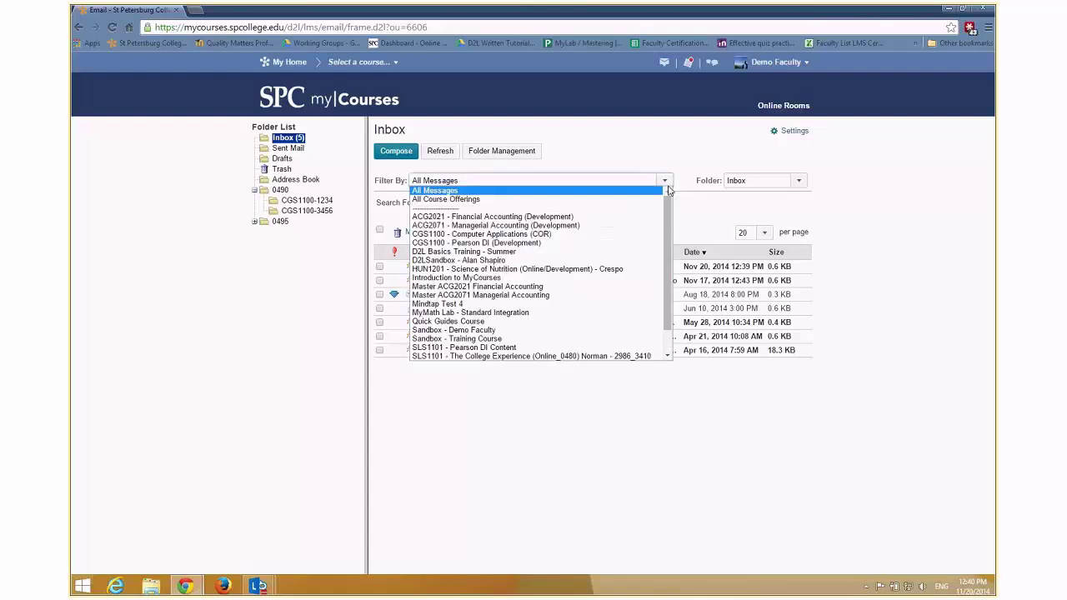
click(668, 190)
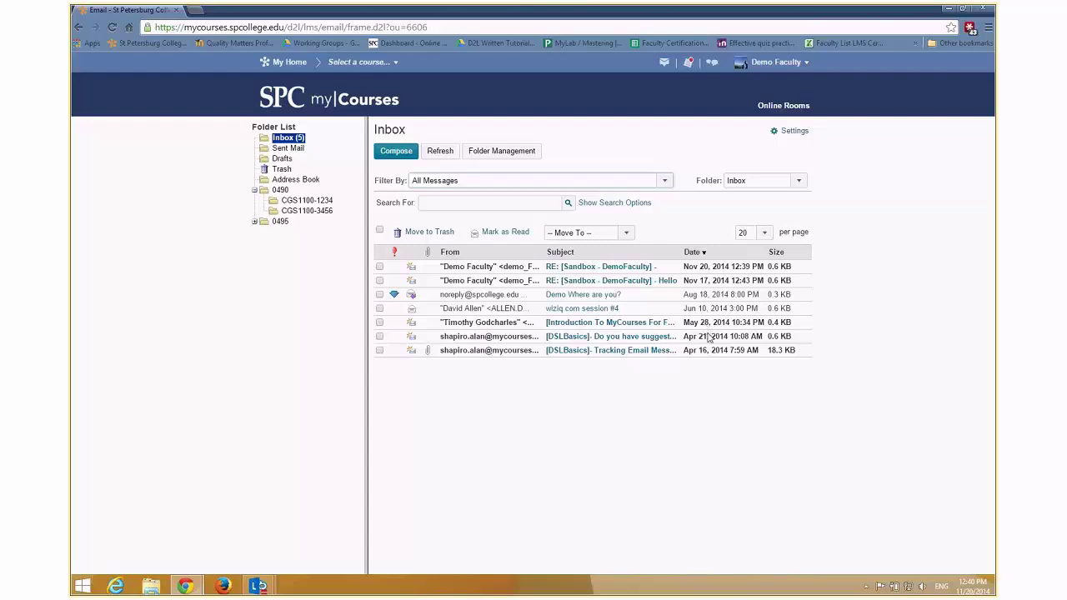
click(454, 202)
click(501, 181)
click(442, 187)
click(297, 203)
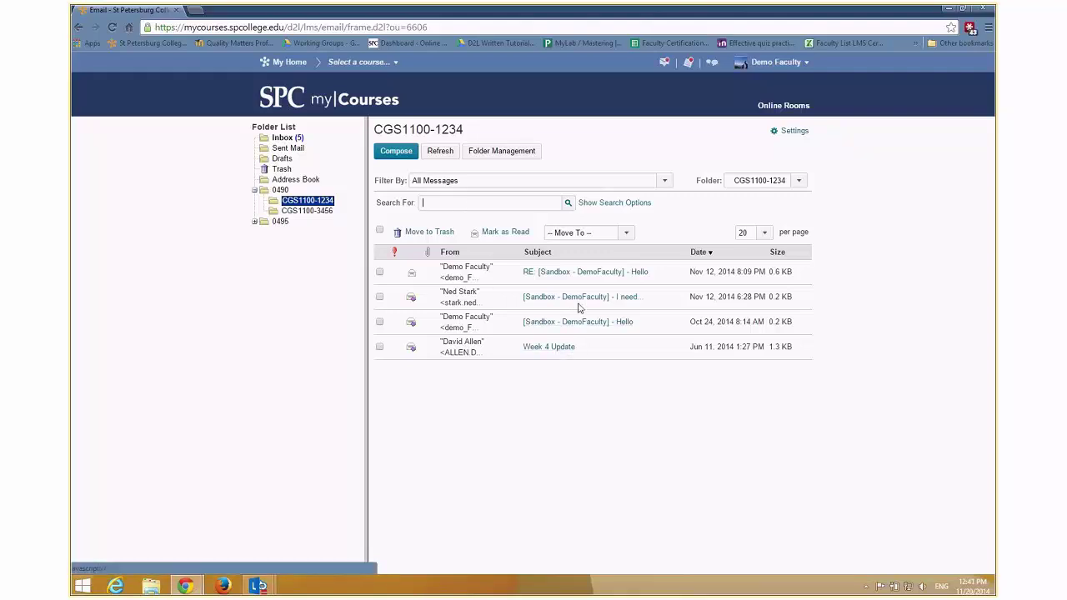
click(584, 272)
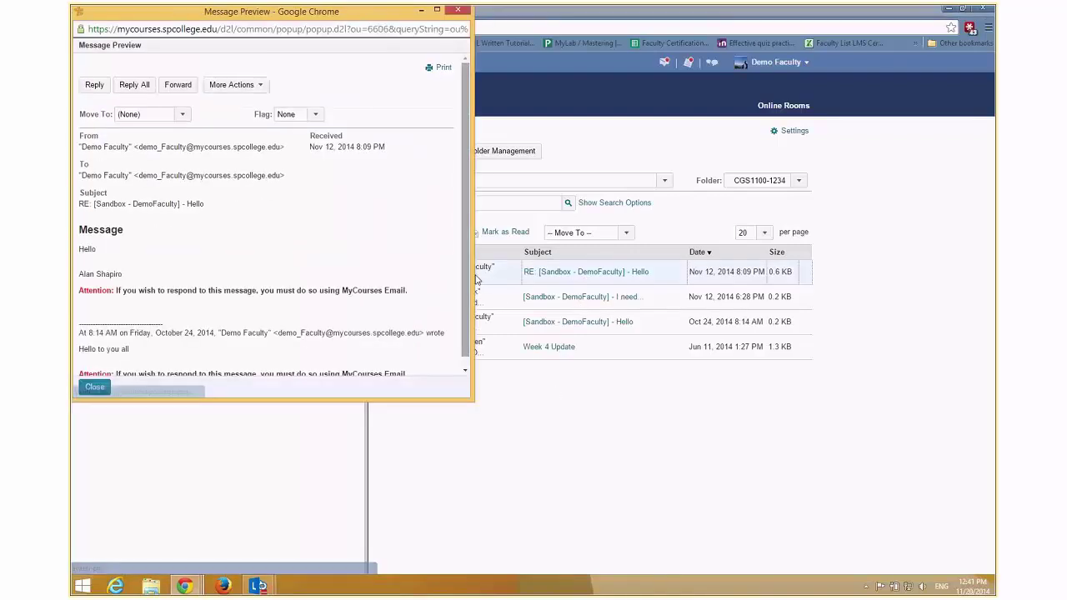
scroll(305, 334, down, 1)
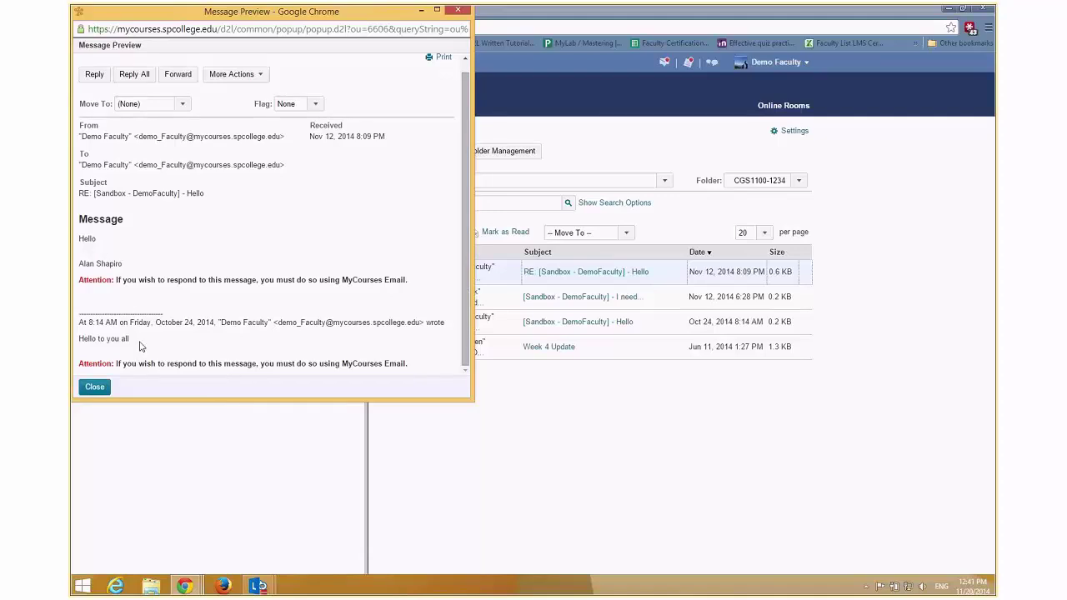
click(95, 387)
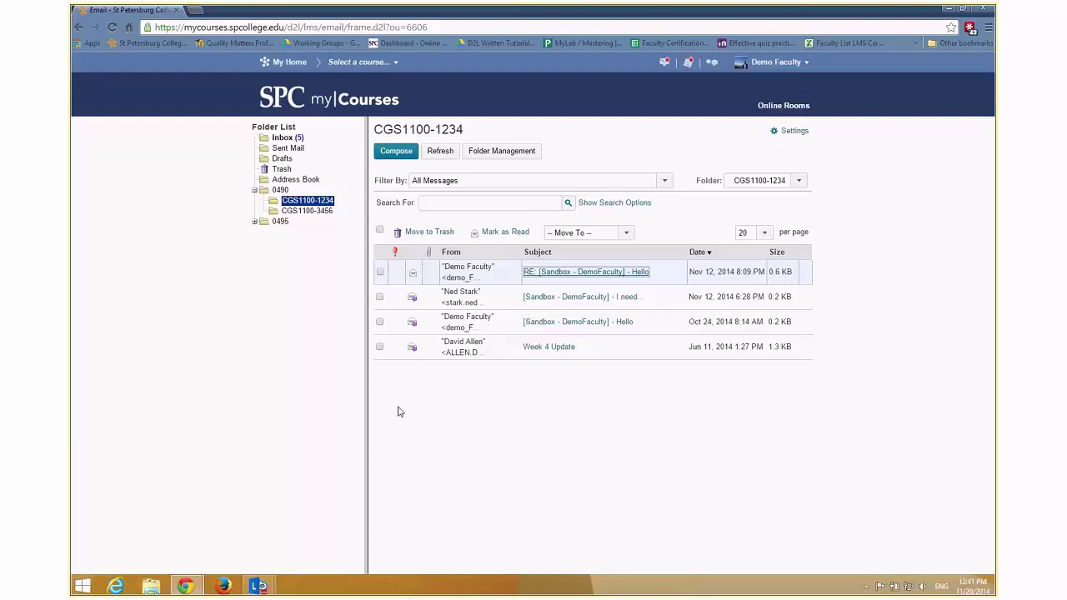
click(233, 584)
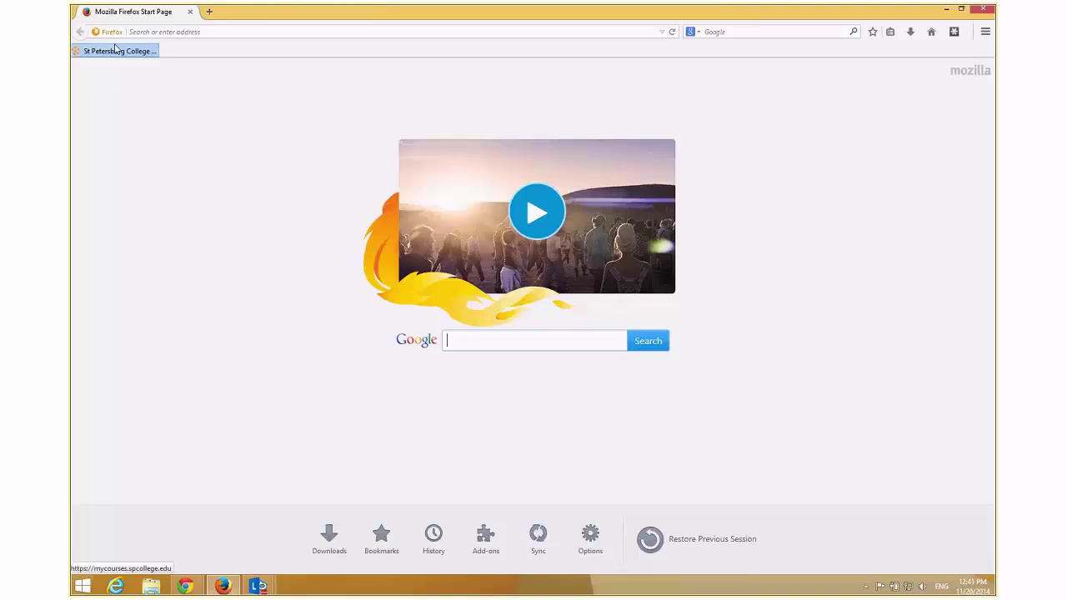
Open the St Petersburg College login site in Firefox and sign in with a different saved account.
click(116, 51)
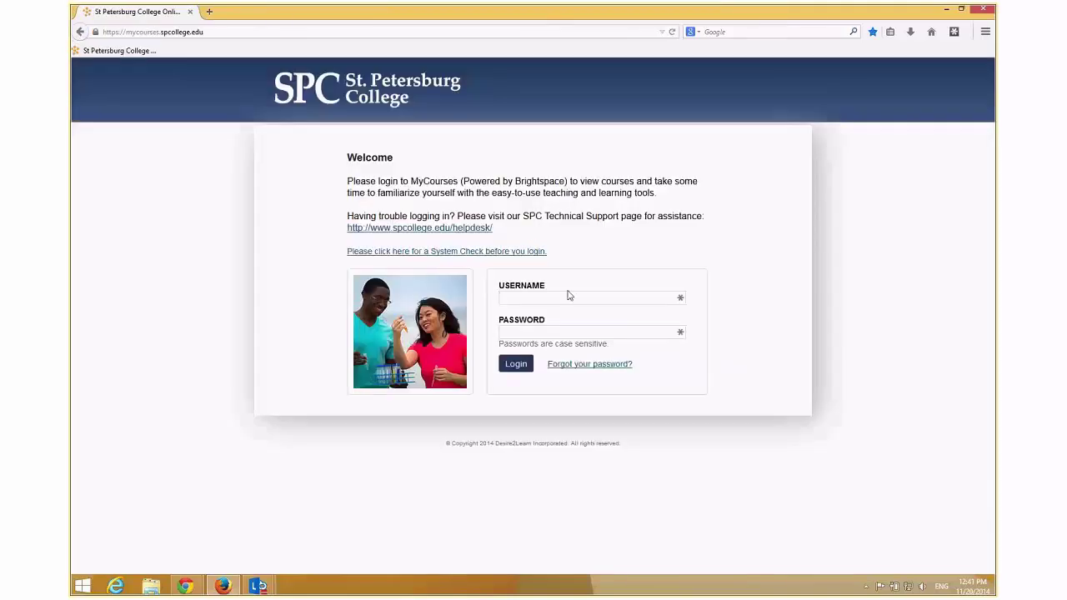
click(567, 296)
click(679, 298)
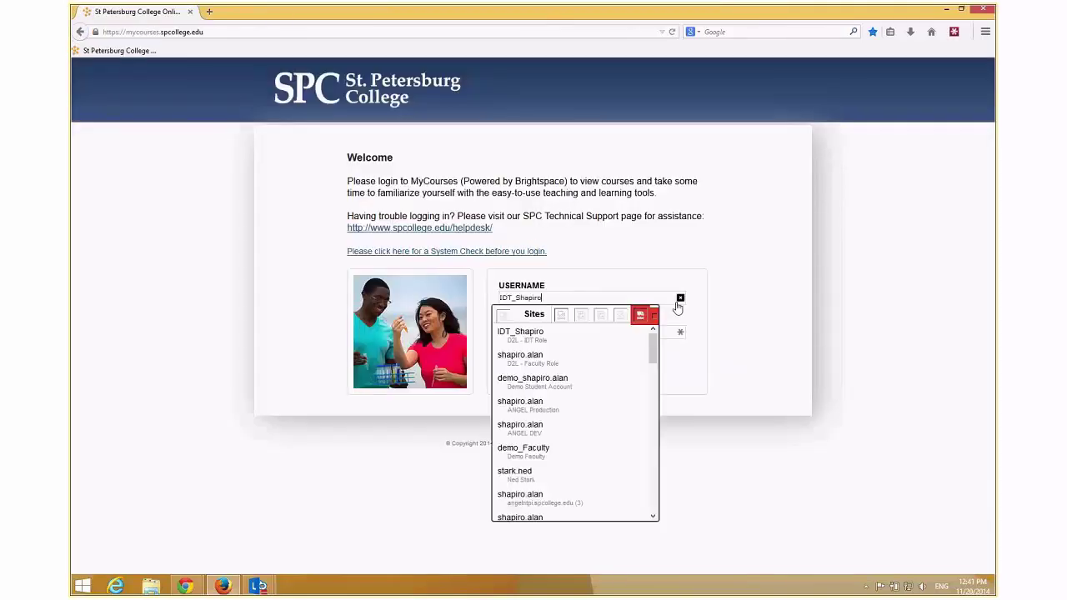
click(588, 370)
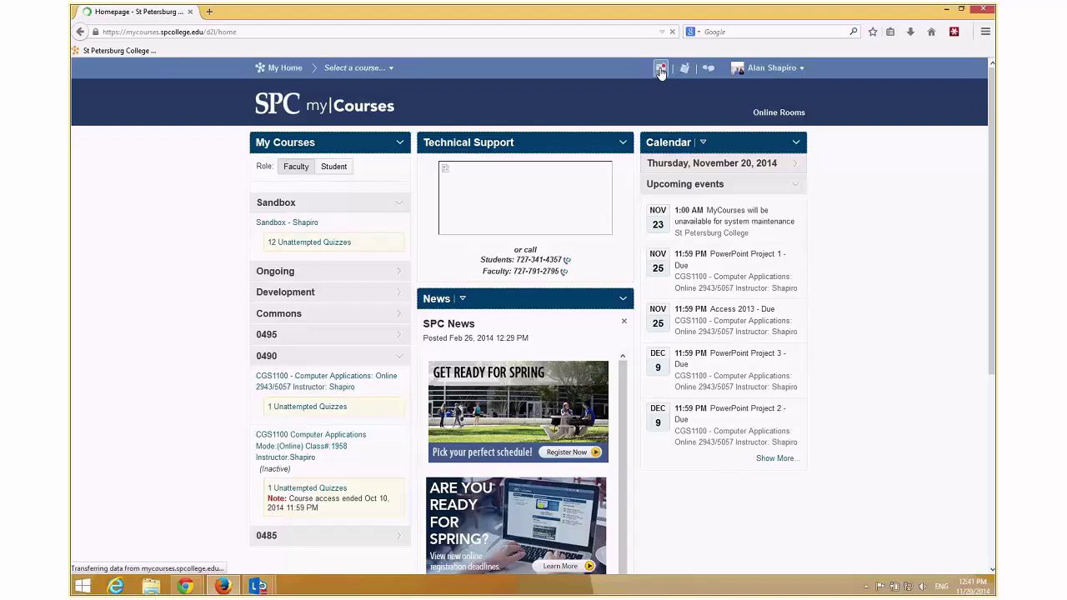
Go to email from the message alerts and browse the CGS1100 - 1146 folder's messages.
click(660, 69)
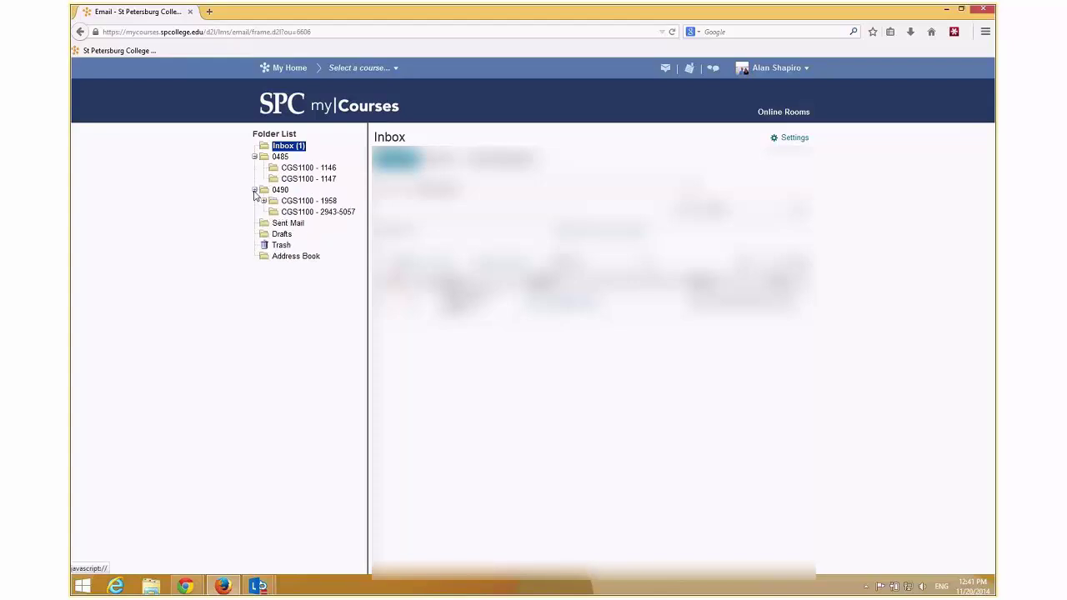
click(305, 169)
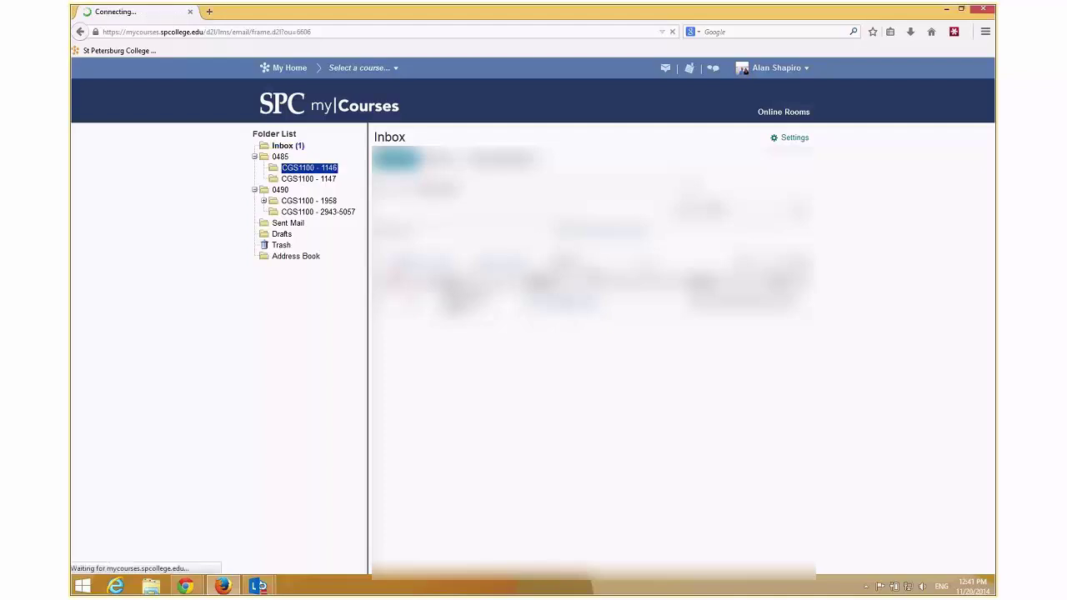
scroll(818, 293, down, 1)
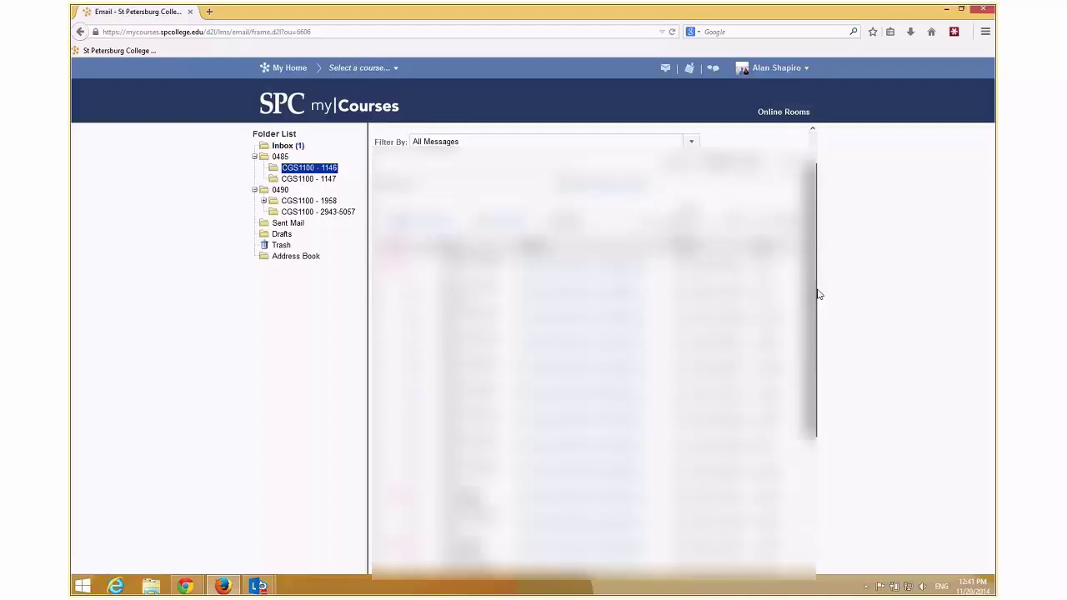
scroll(818, 293, down, 2)
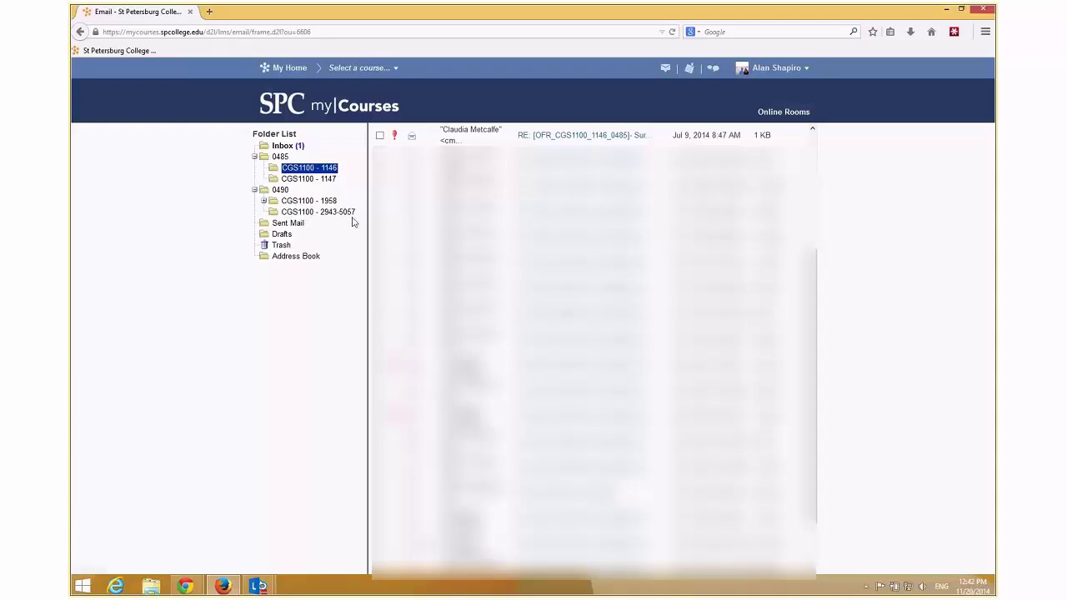
Open the CGS1100 - 1958 folder under 0490 and scroll through its messages.
click(313, 204)
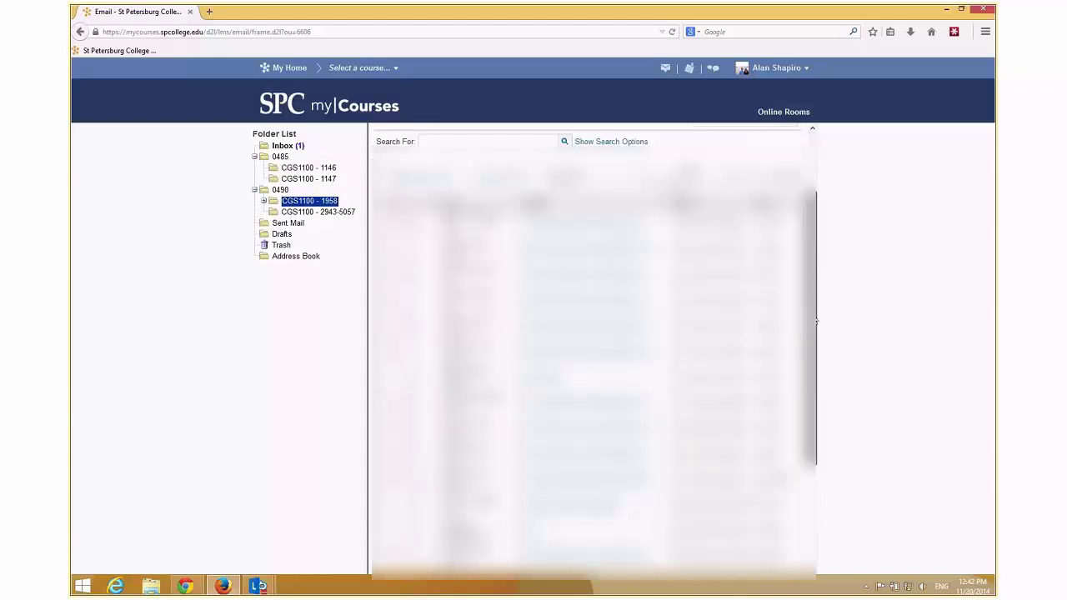
scroll(817, 321, up, 1)
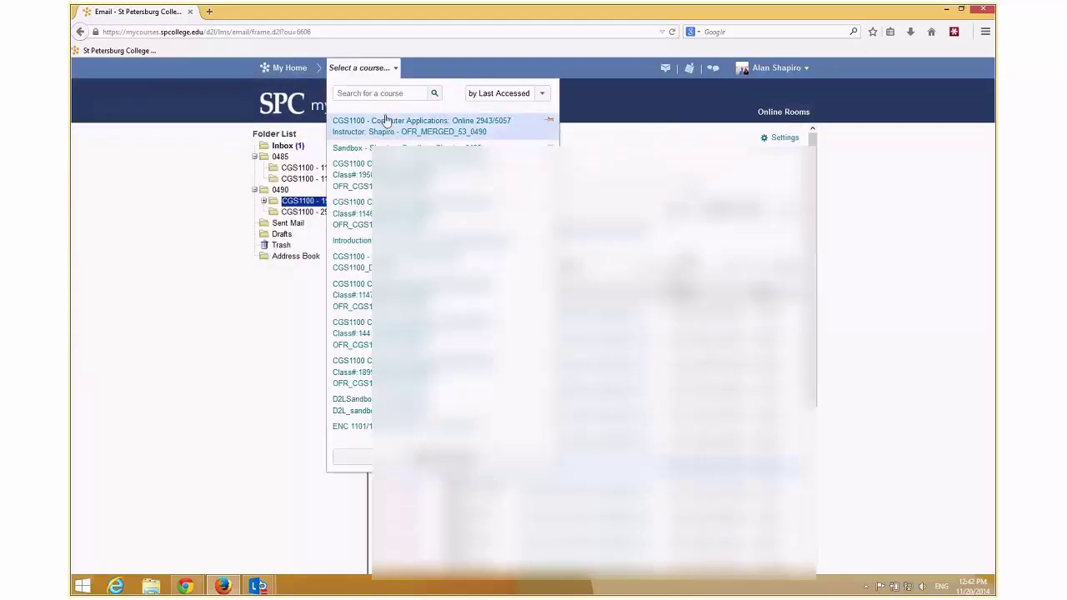
Open the CGS1100 Online 2943/5057 course and go to its Communication > Classlist.
click(511, 165)
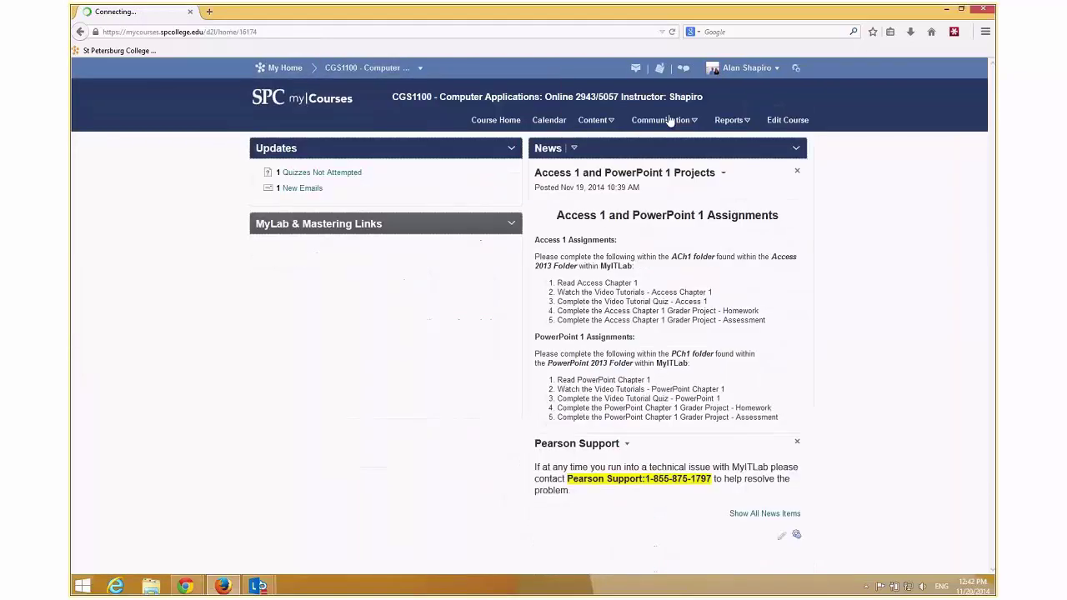
click(670, 121)
click(648, 153)
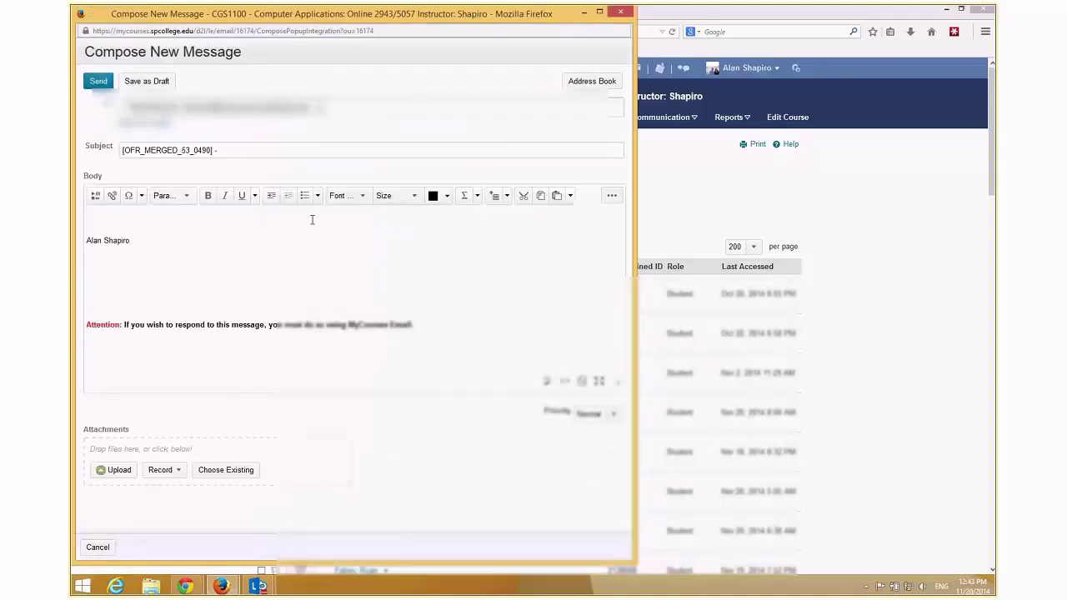
Inspect the [OFR_MERGED_53_0490] subject prefix in a new message, then close it unsent.
drag(214, 150, 117, 147)
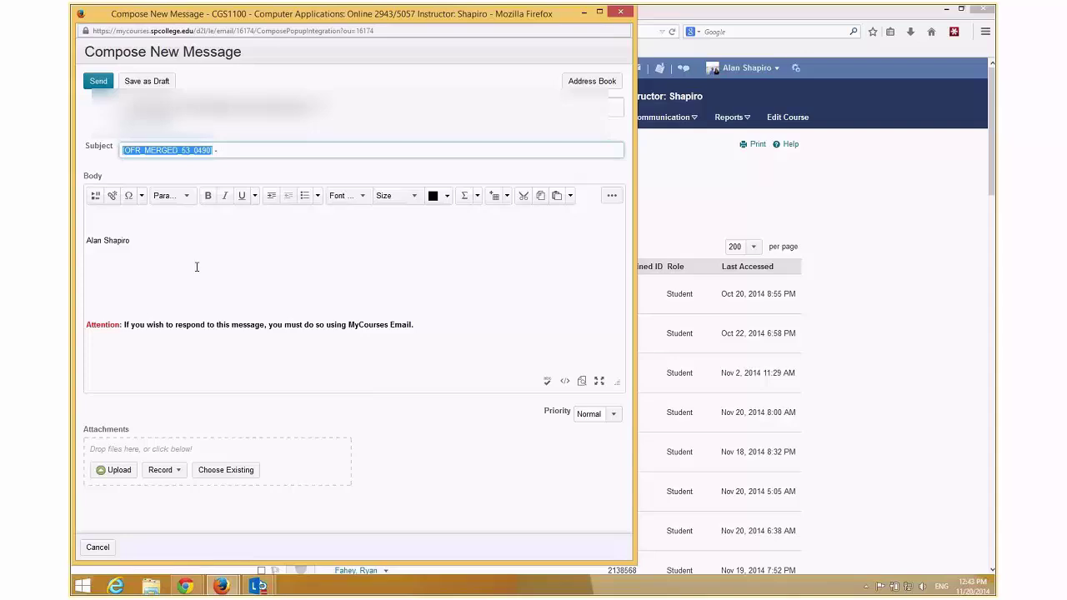
click(240, 150)
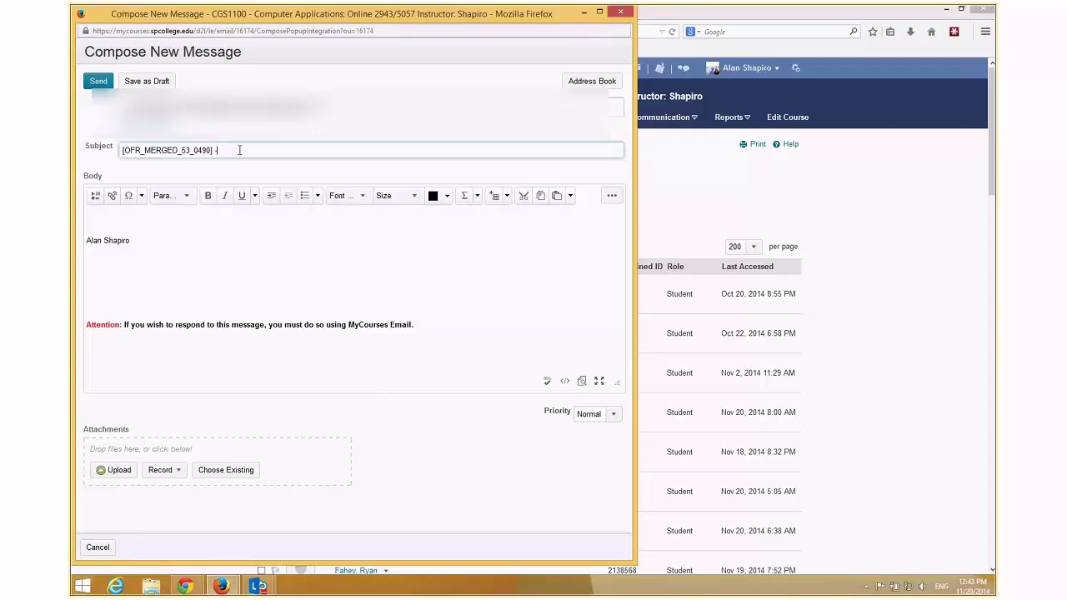
click(621, 12)
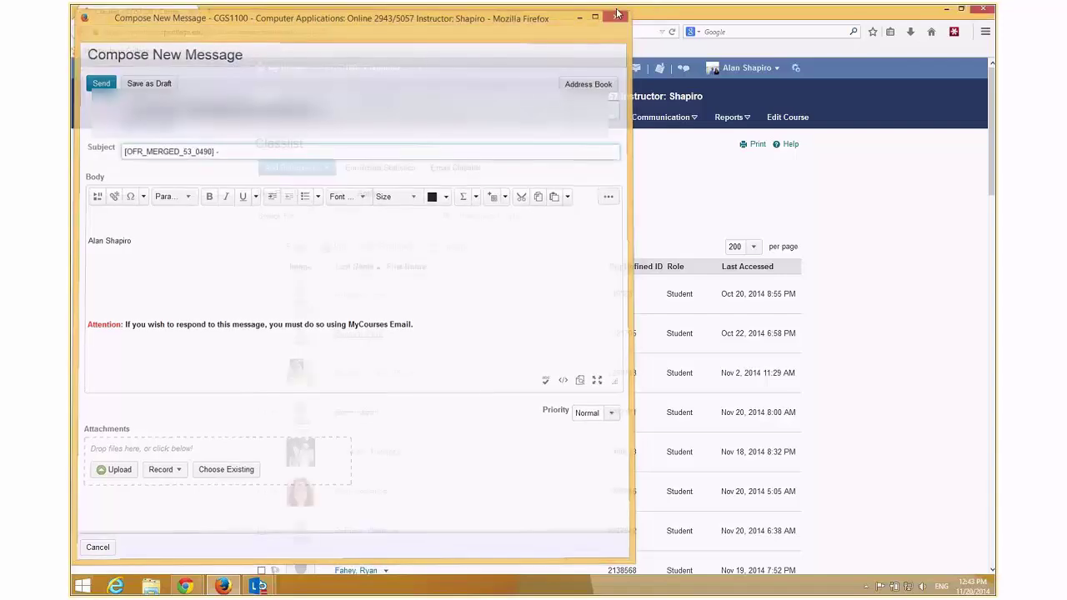
click(593, 119)
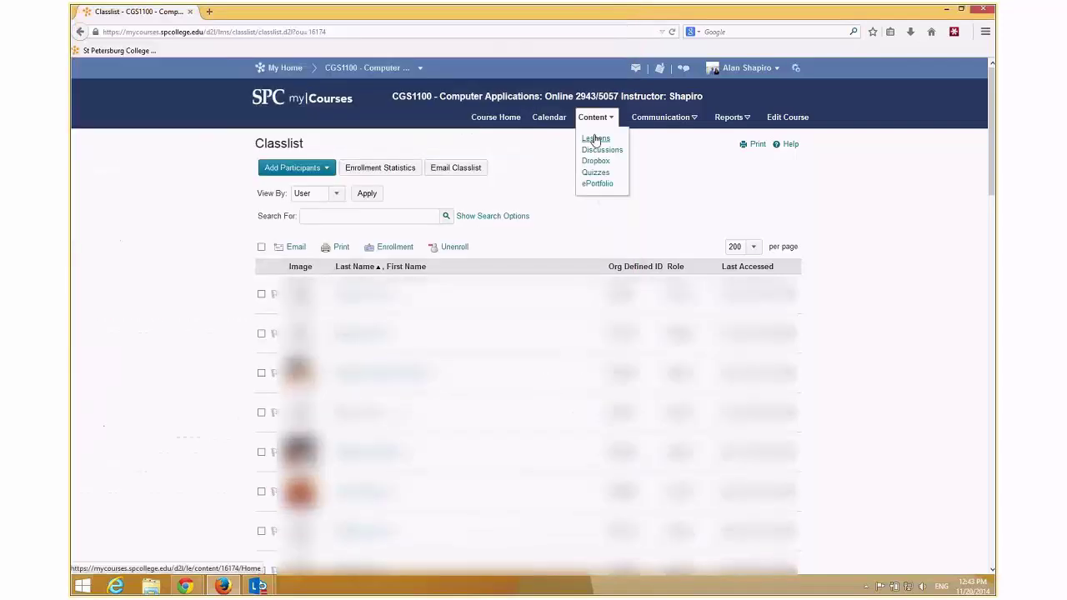
click(589, 150)
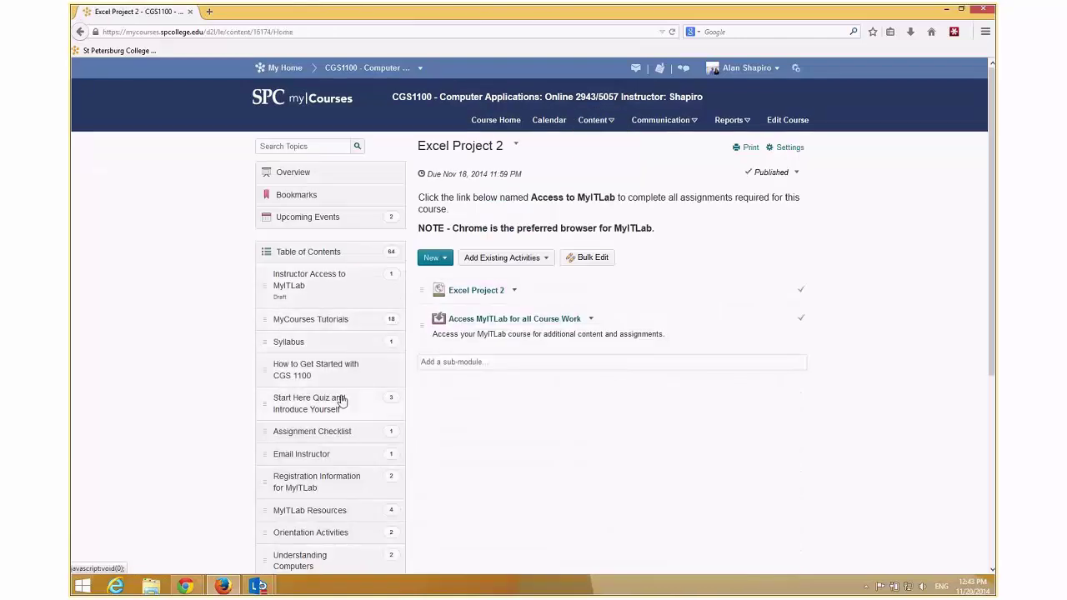
click(293, 453)
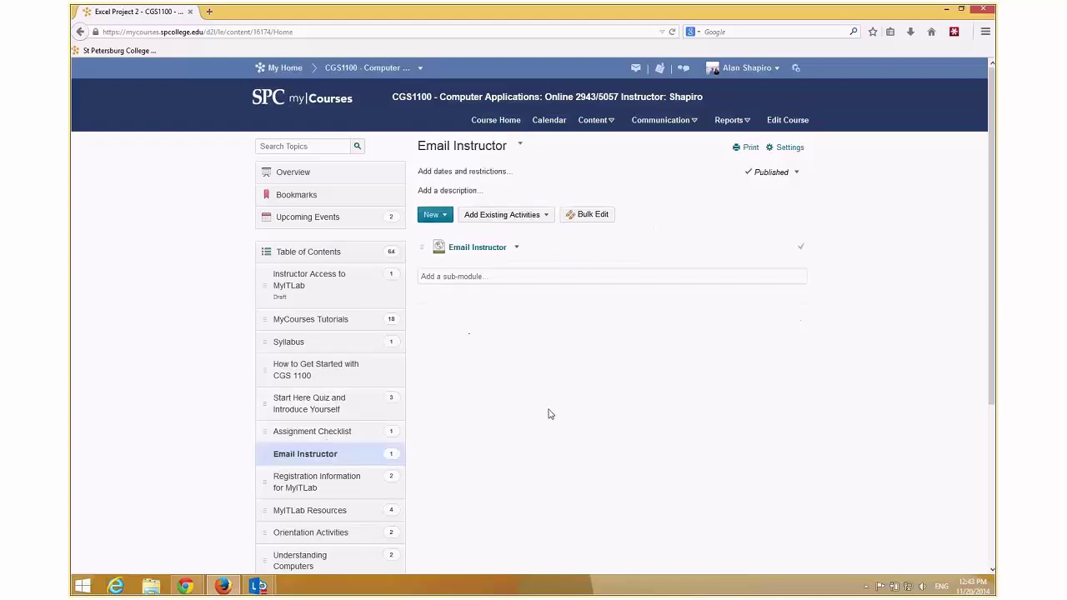
click(469, 250)
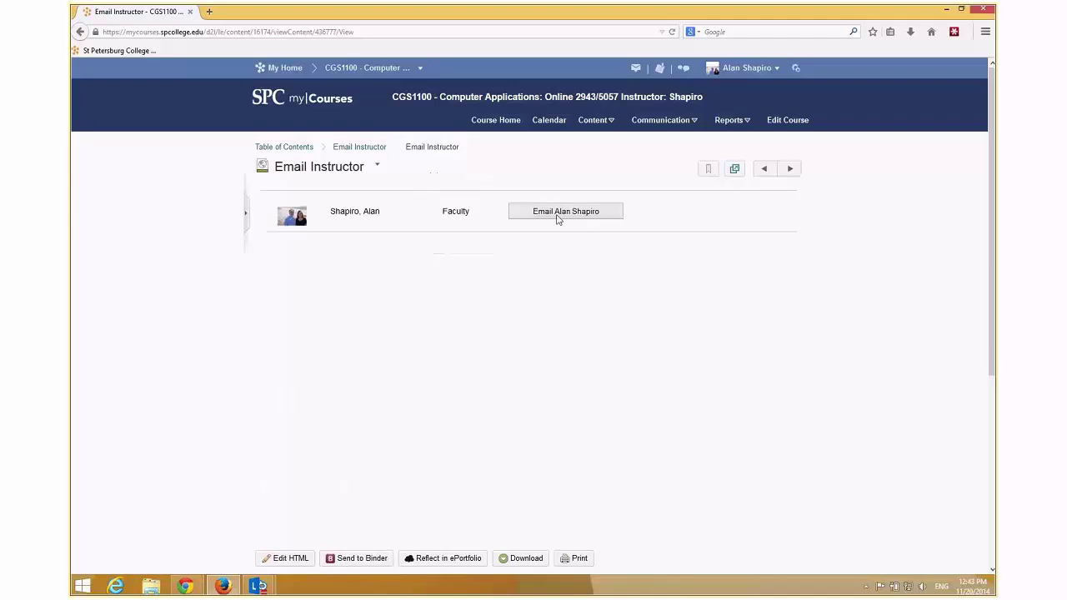
click(572, 212)
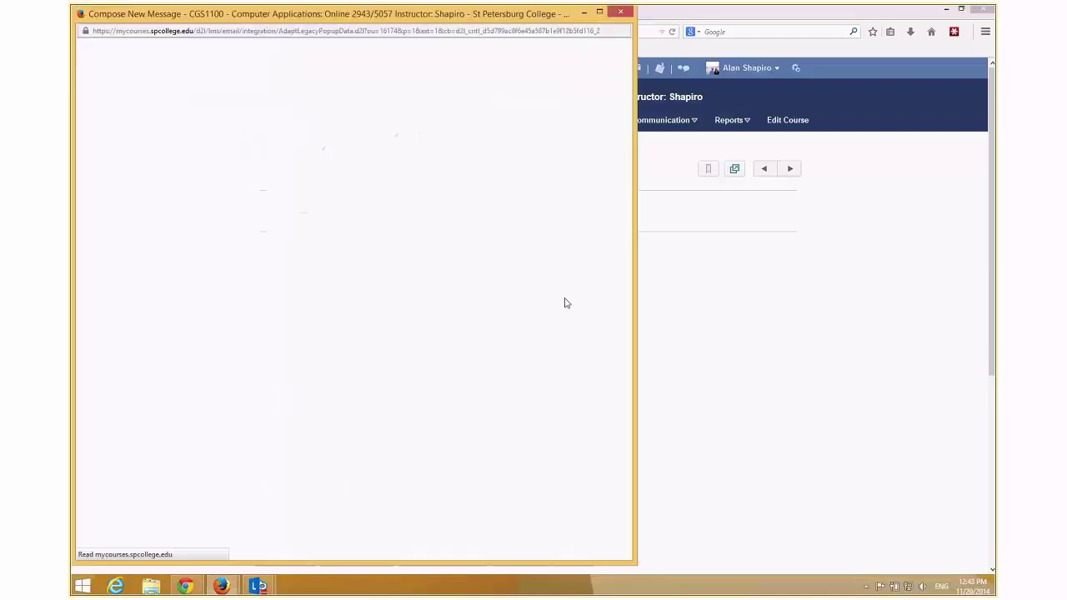
click(221, 119)
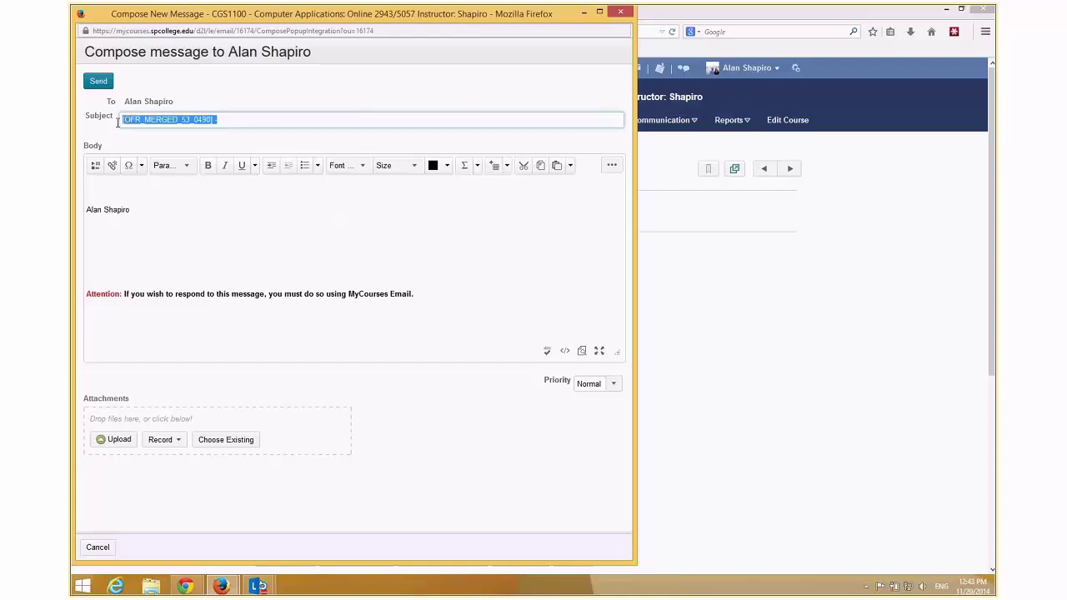
click(236, 116)
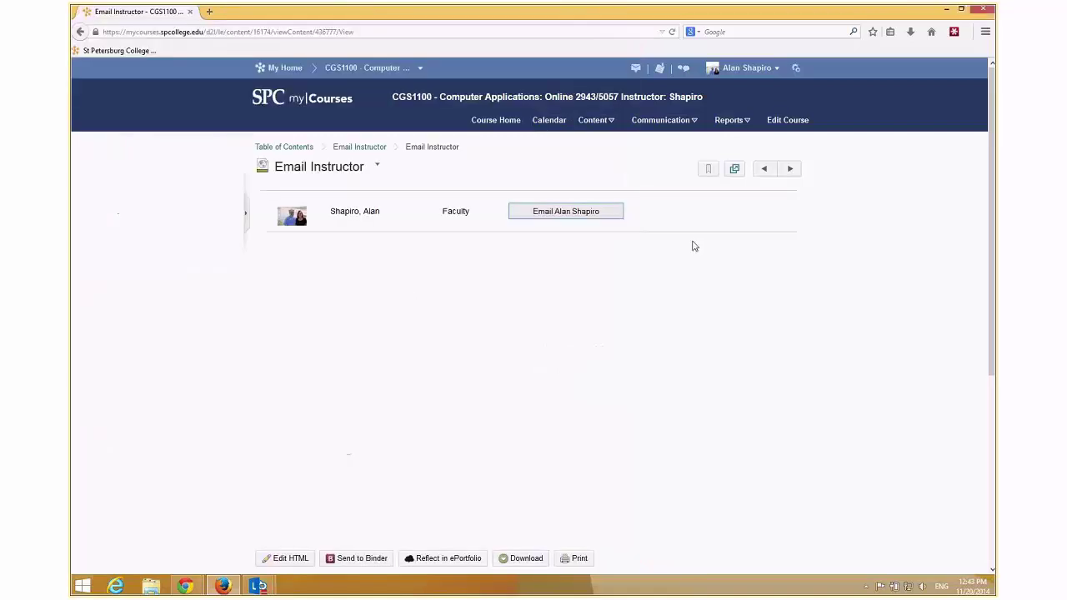
Go to the course email Inbox from the message alerts envelope.
click(635, 70)
click(620, 88)
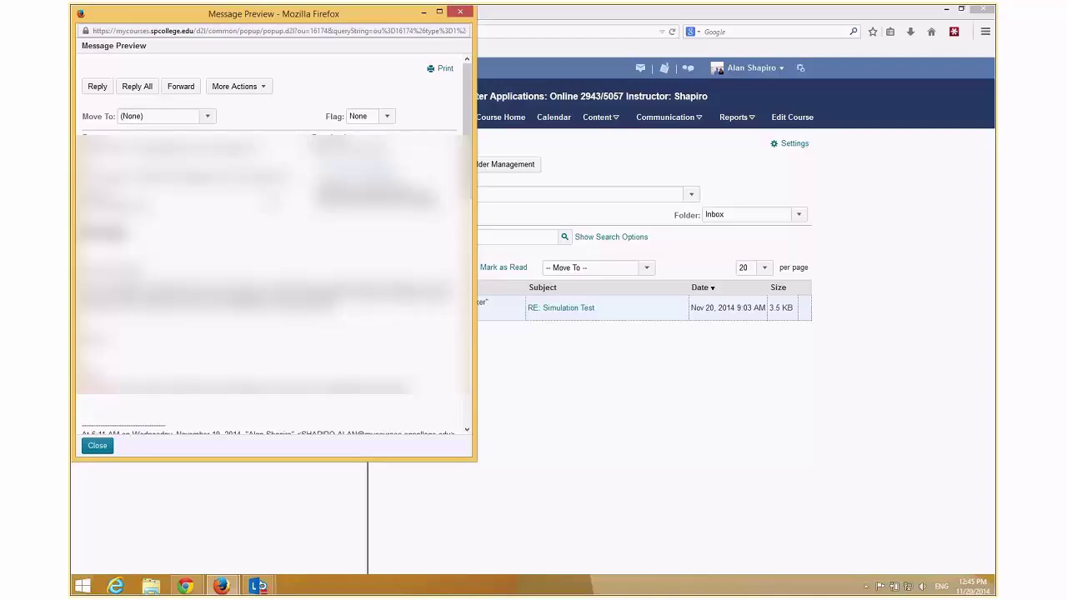
Move the RE: Simulation Test message into CGS1100 - 2943-5057, then show Sent Mail.
click(207, 117)
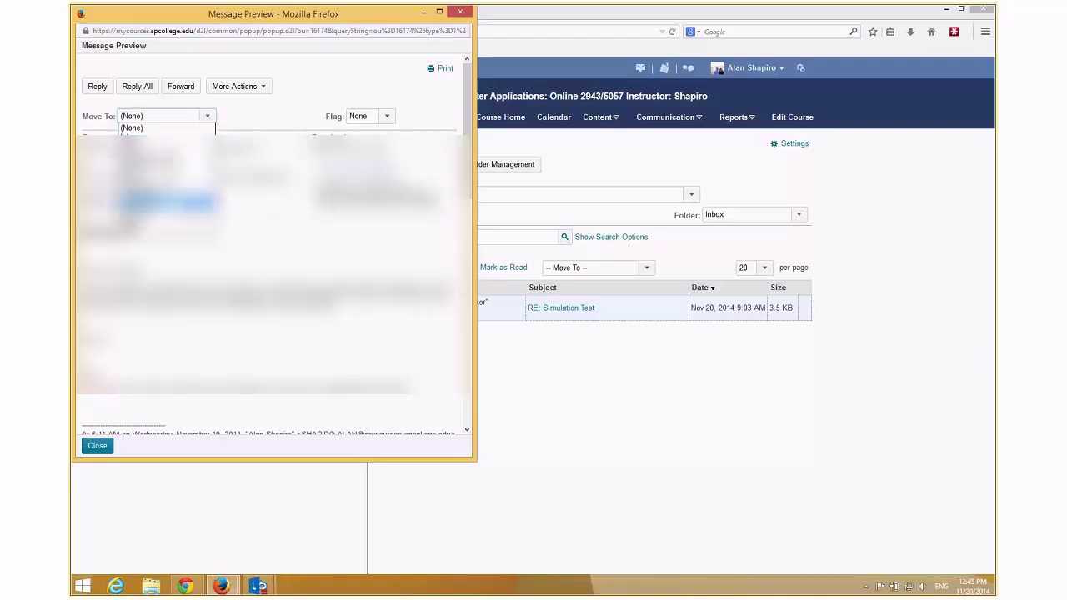
click(167, 201)
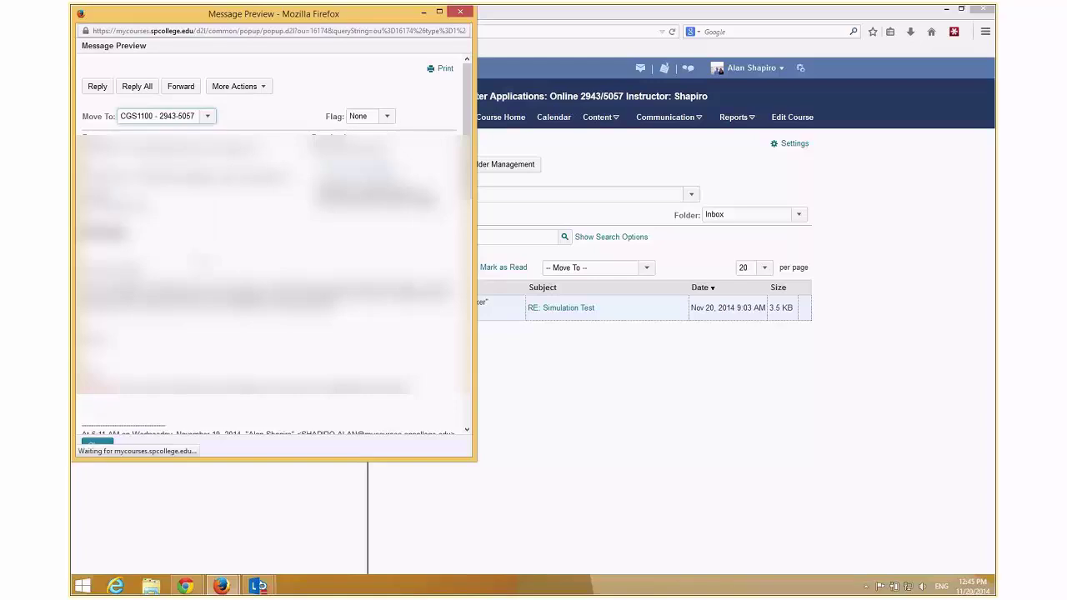
click(97, 446)
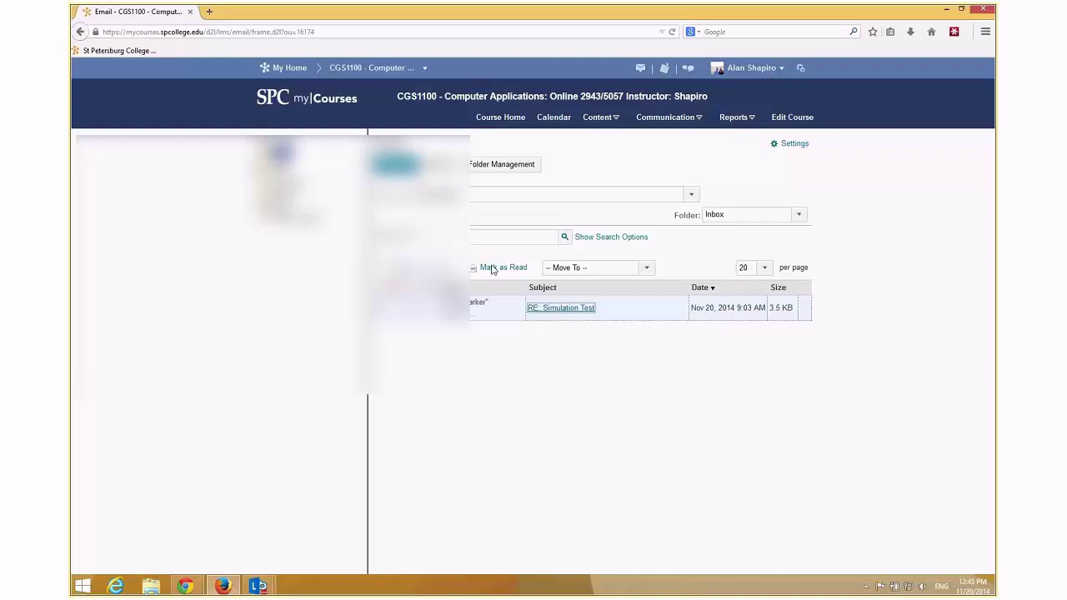
click(561, 308)
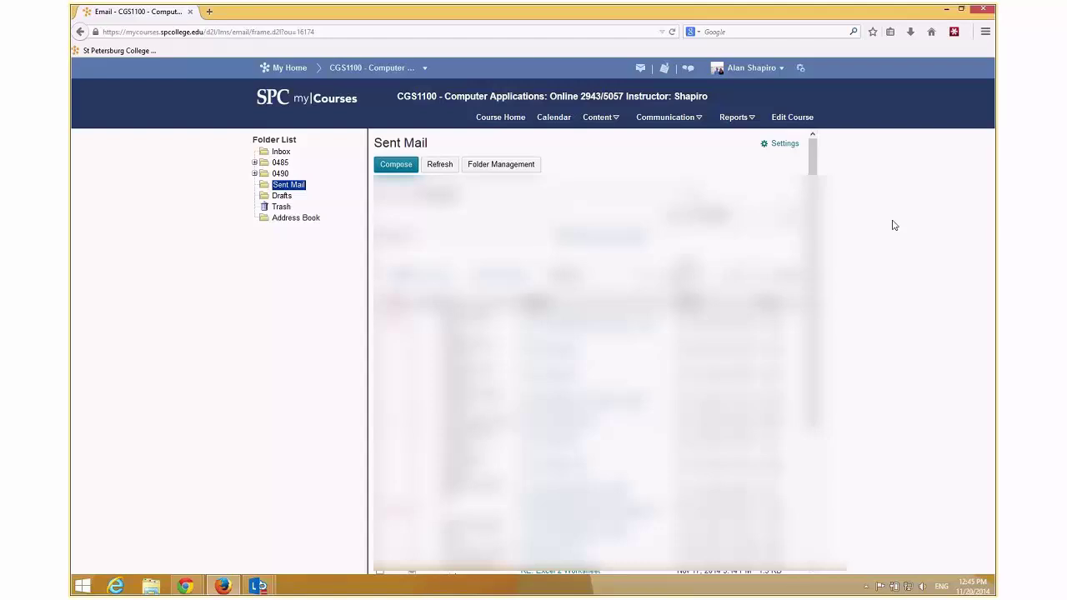
Expand 0490, check the moved message in CGS1100 - 2943-5057, then return to Sent Mail.
click(282, 173)
click(255, 174)
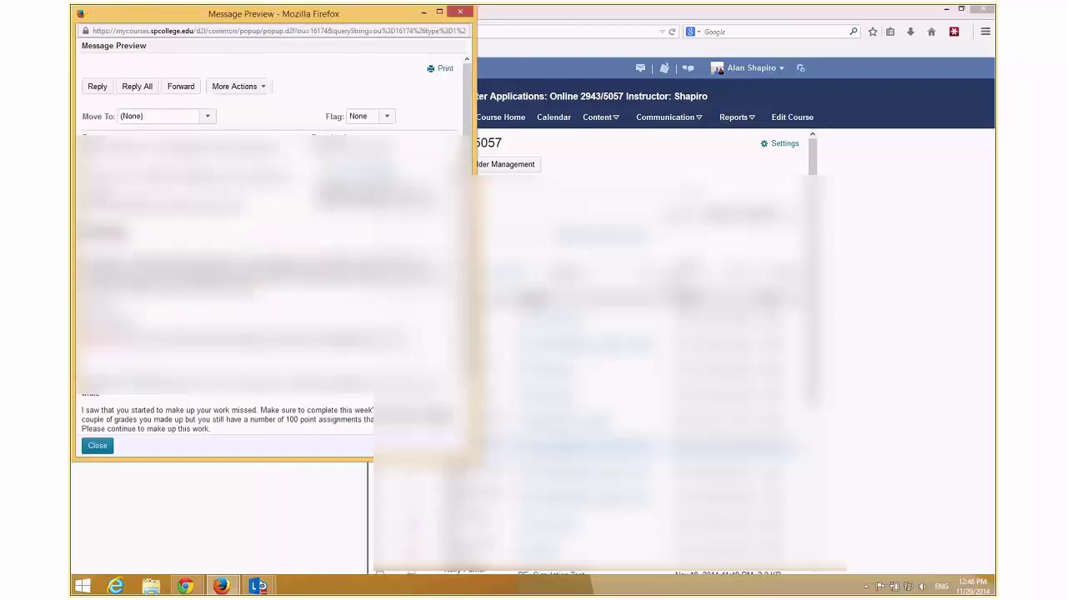
scroll(271, 250, down, 2)
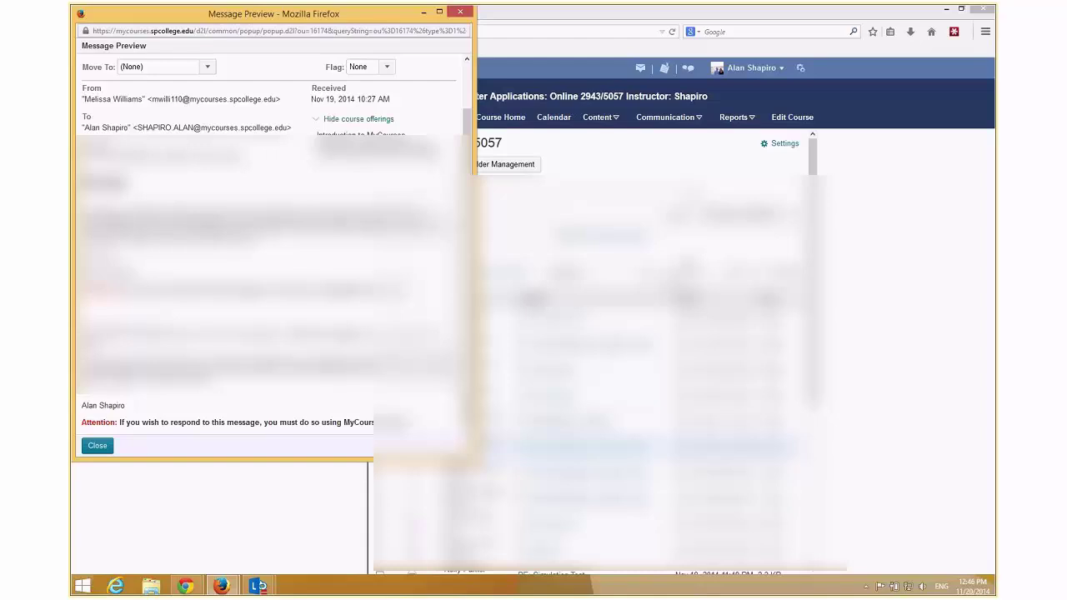
click(98, 447)
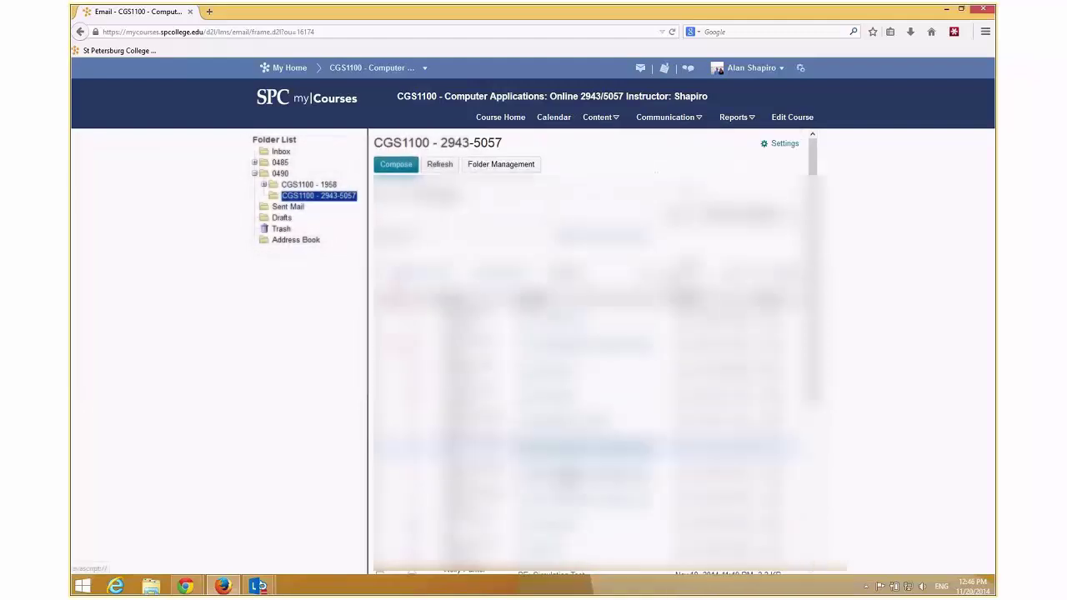
click(288, 206)
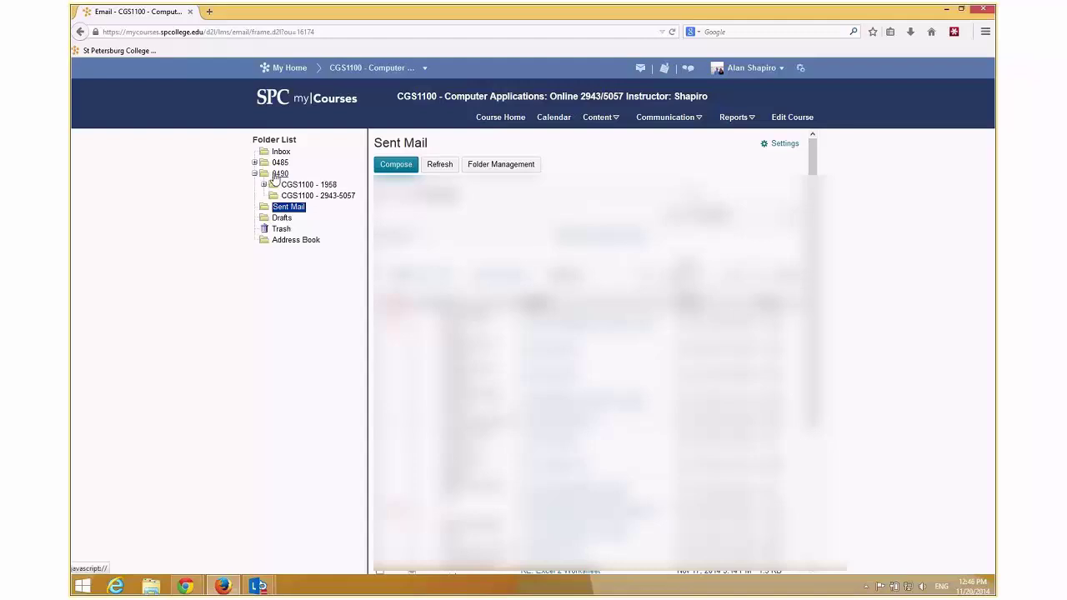
Create a new 'Sent Mail' folder with parent folder 0490, then return to the sent mail list.
click(500, 164)
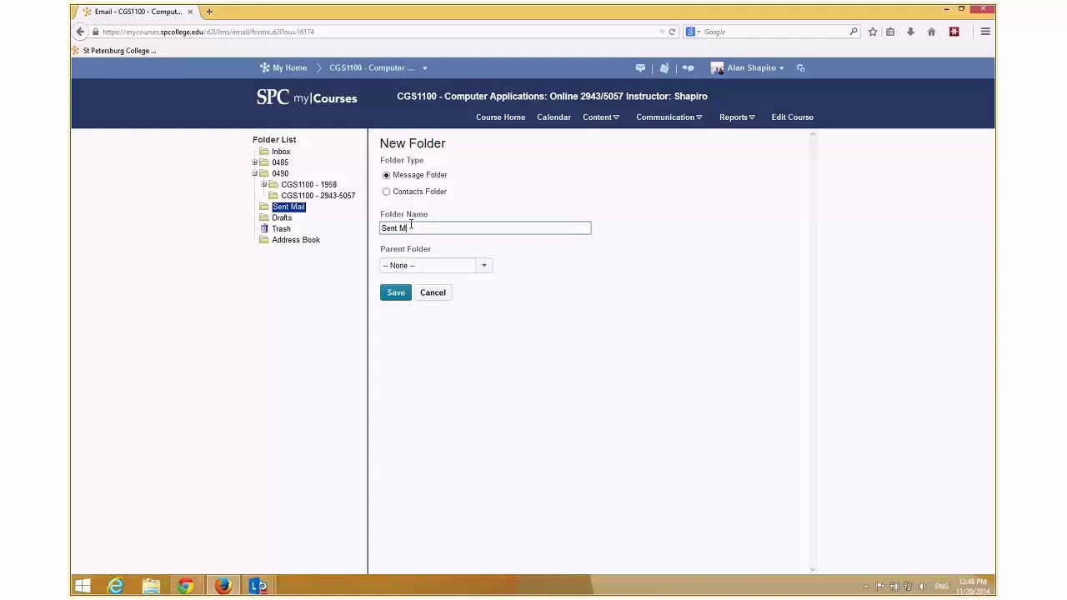
click(483, 266)
click(399, 323)
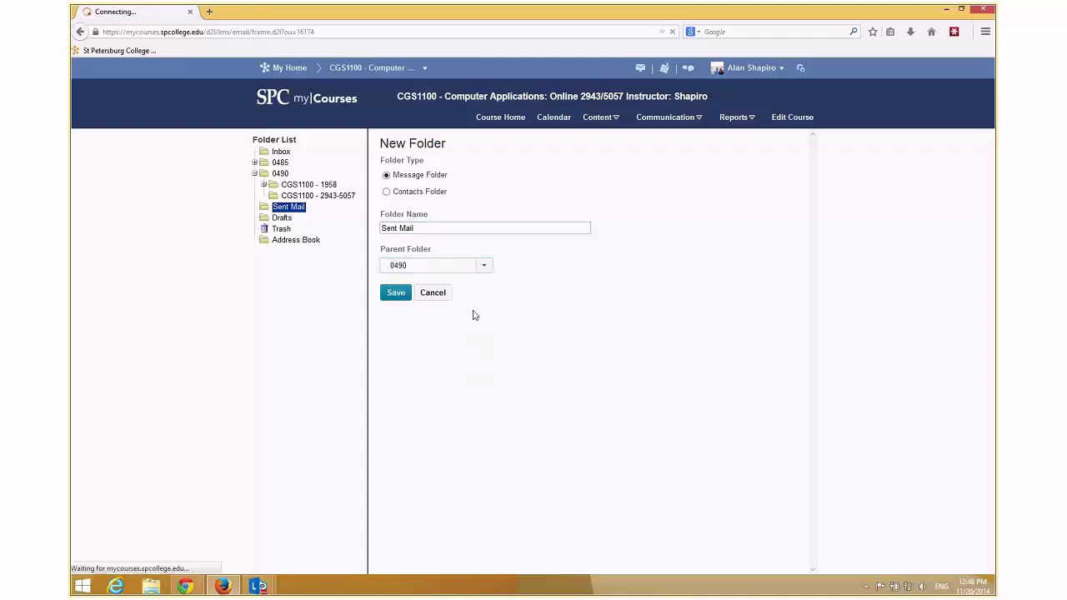
click(399, 297)
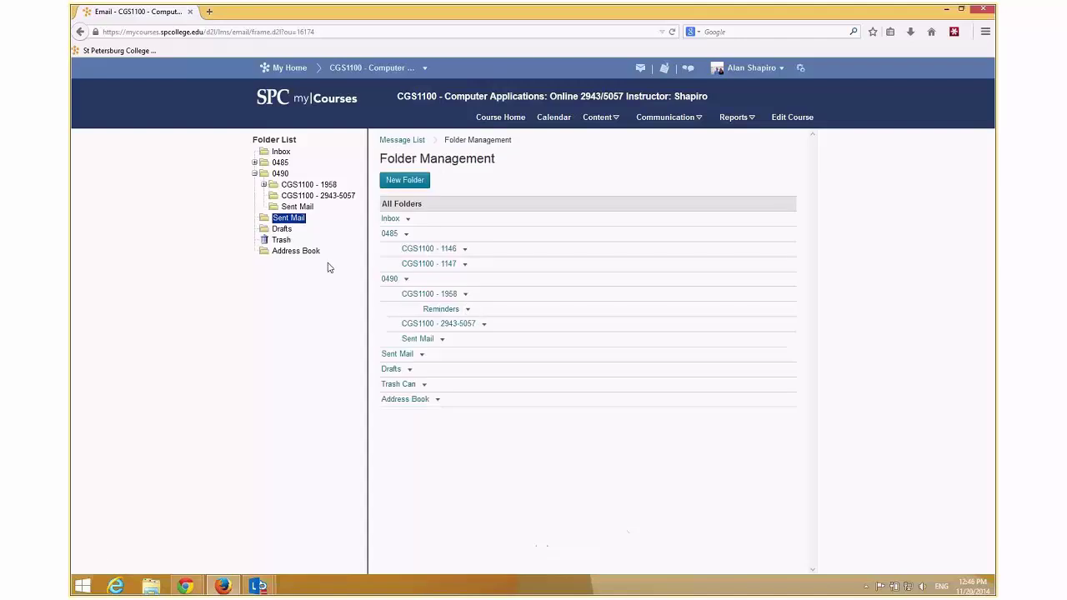
click(284, 240)
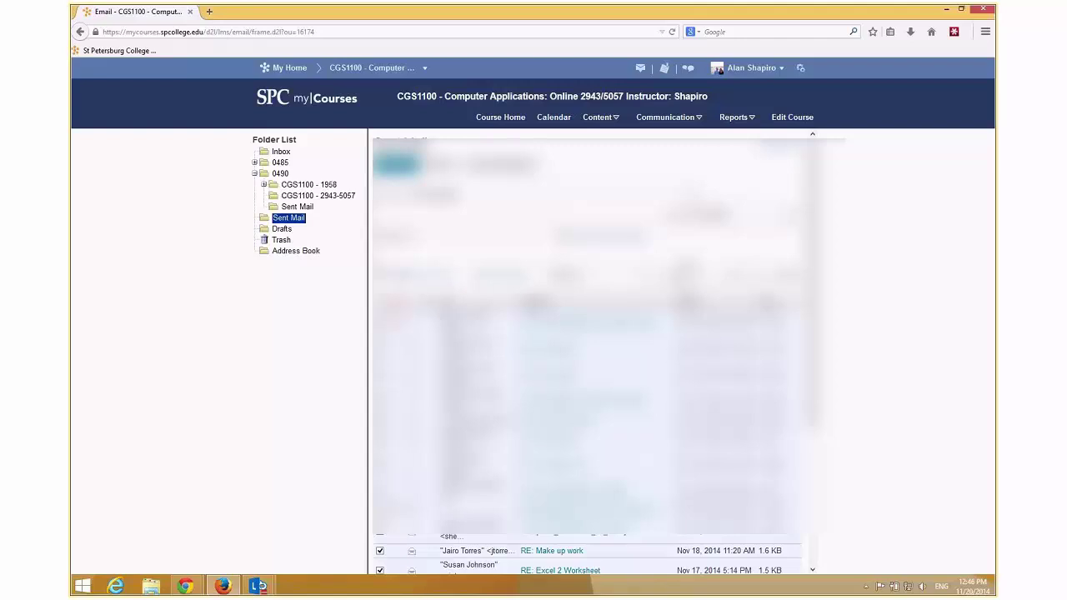
click(746, 321)
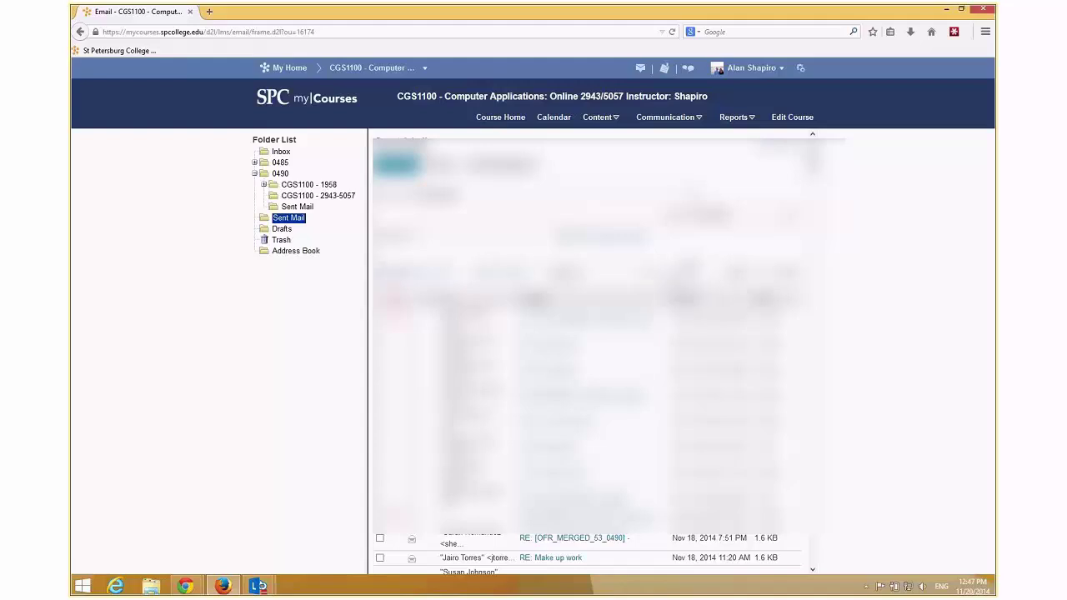
click(567, 273)
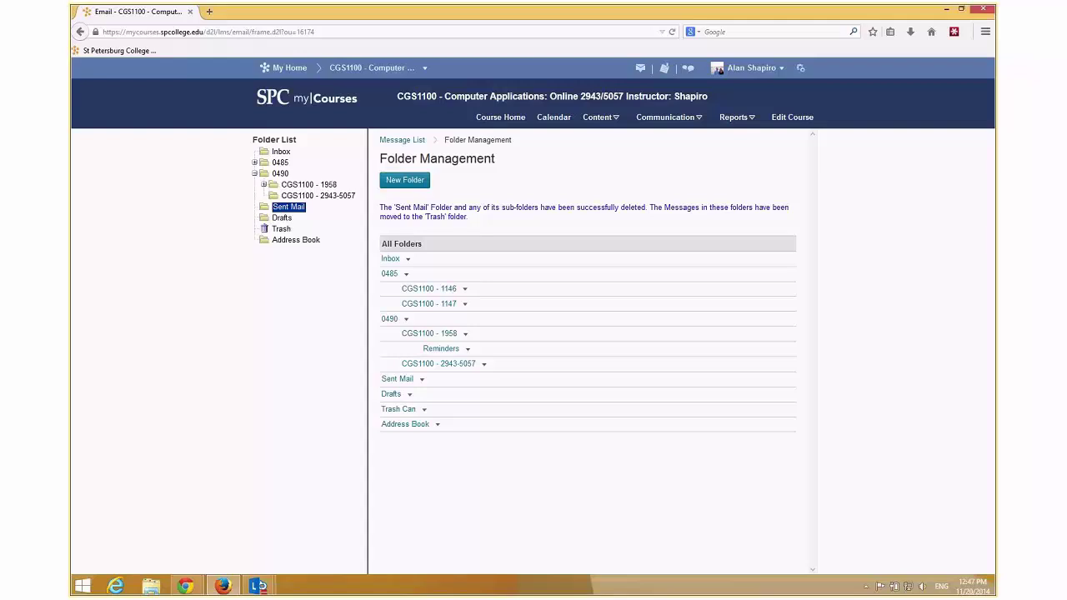
click(209, 11)
text(www.spcolleg)
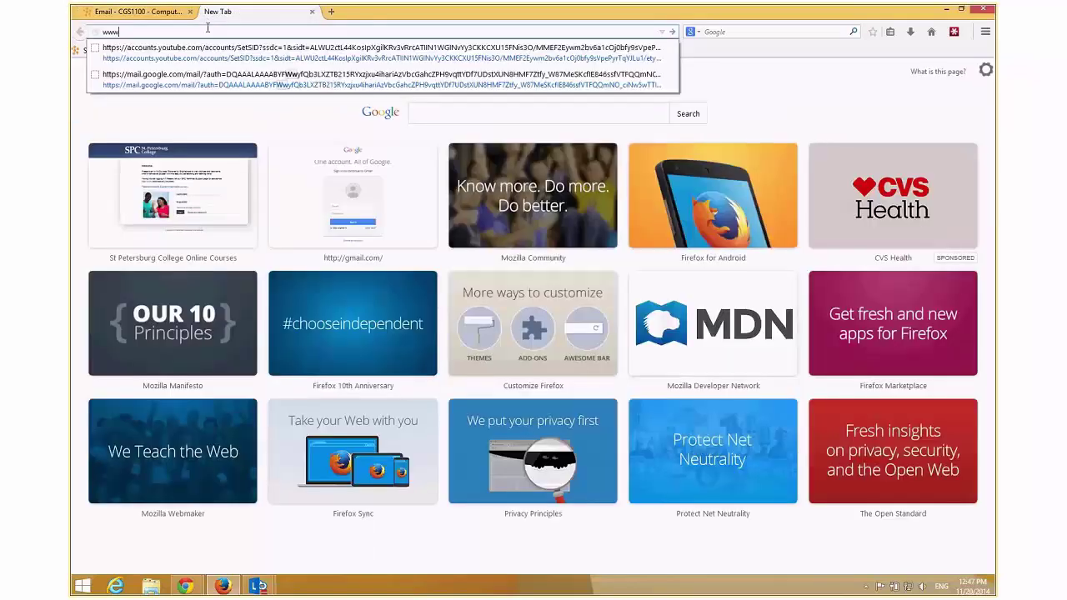
text(e.edu)
key(Return)
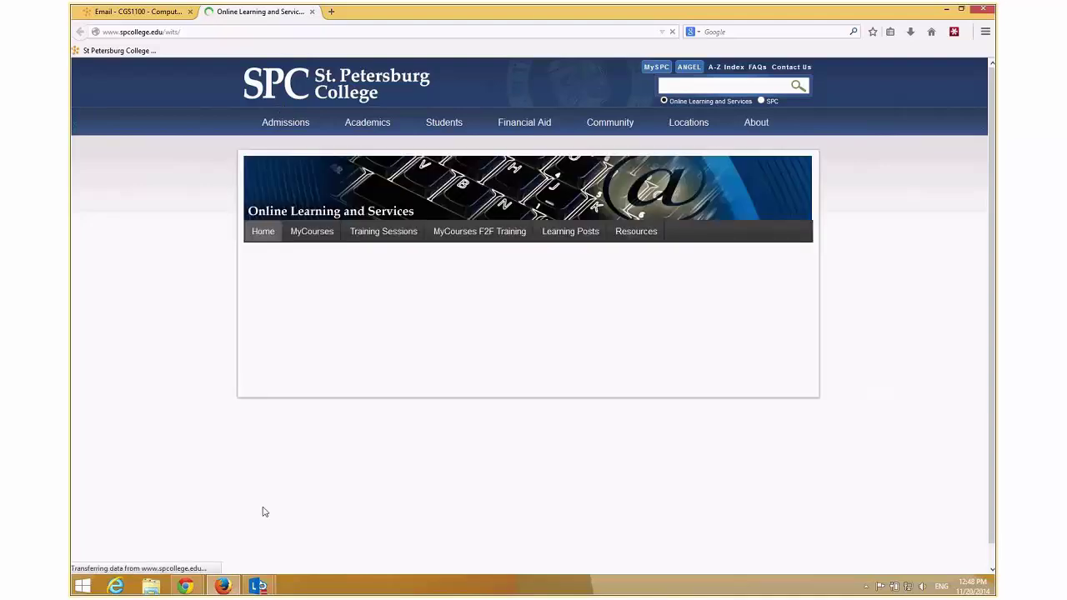
Bring up the MyCourses menu on the Online Learning and Services home page.
mouse_move(315, 233)
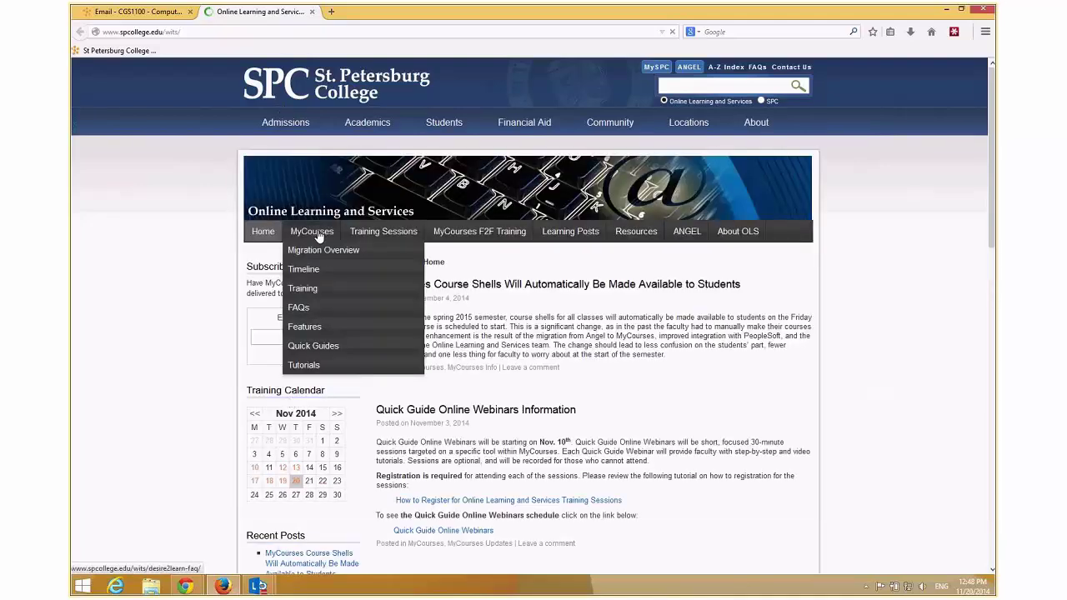
Open the MyCourses Quick Guides page with its email, groups and gradebook guides.
click(351, 348)
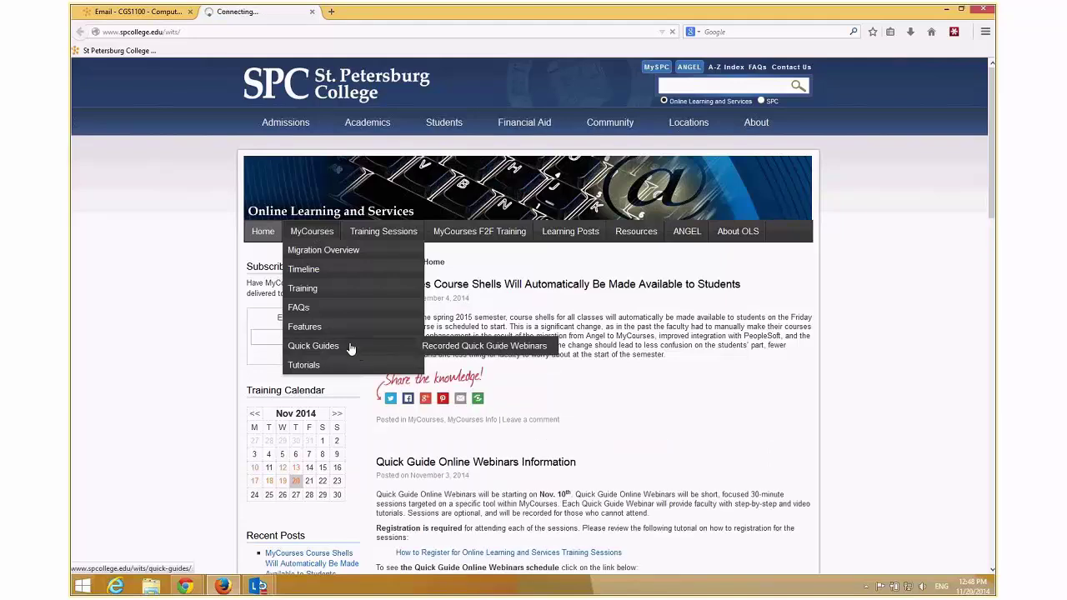